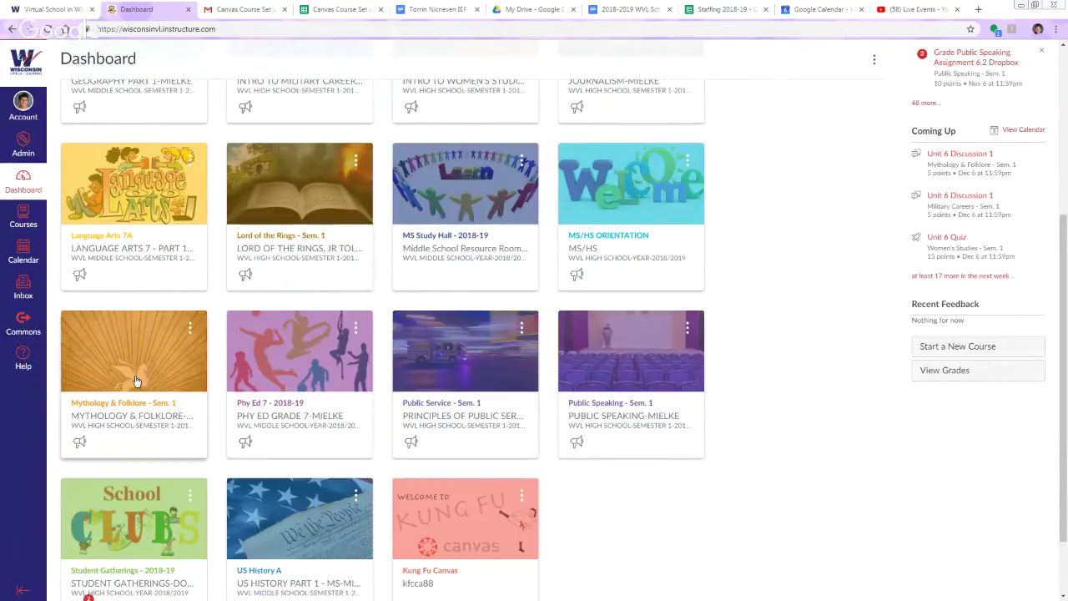
Open the unpublished Mythology & Folklore course from the full list of courses.
left_click(23, 217)
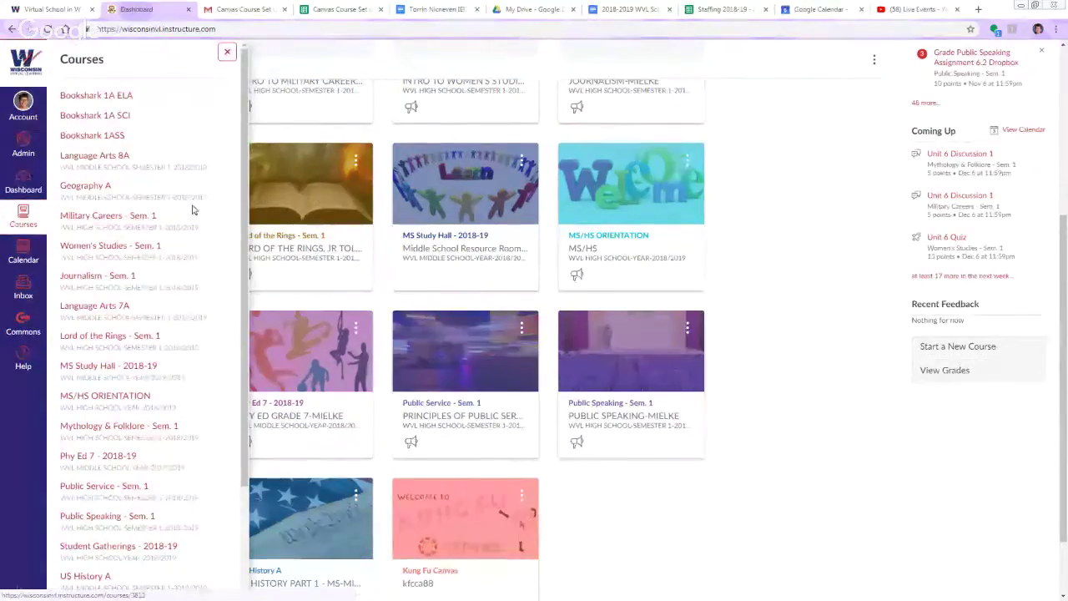
left_click_drag(245, 201, 136, 475)
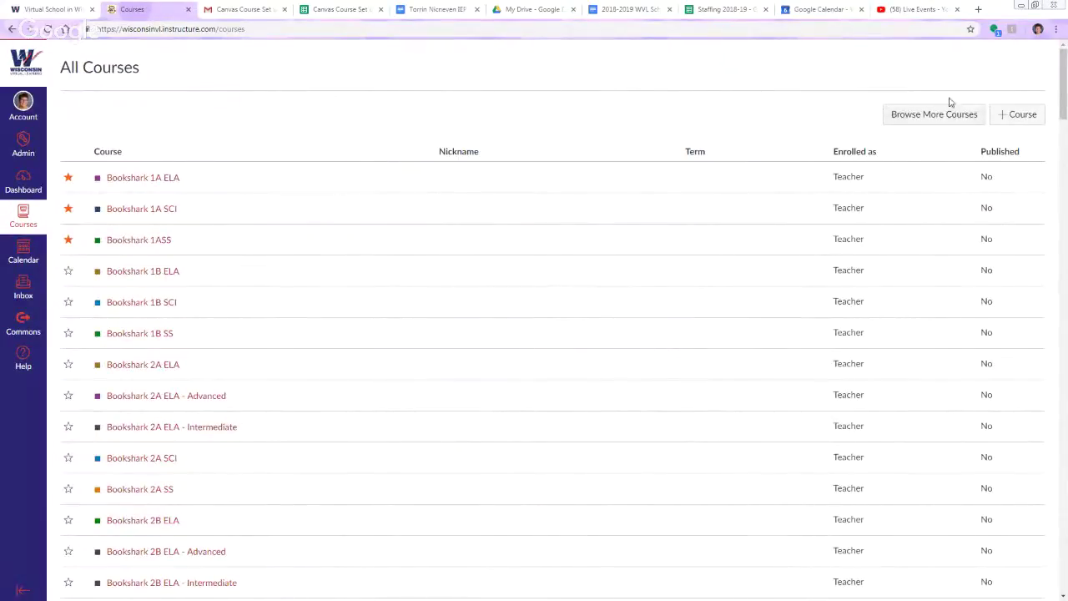
left_click_drag(1065, 69, 1063, 266)
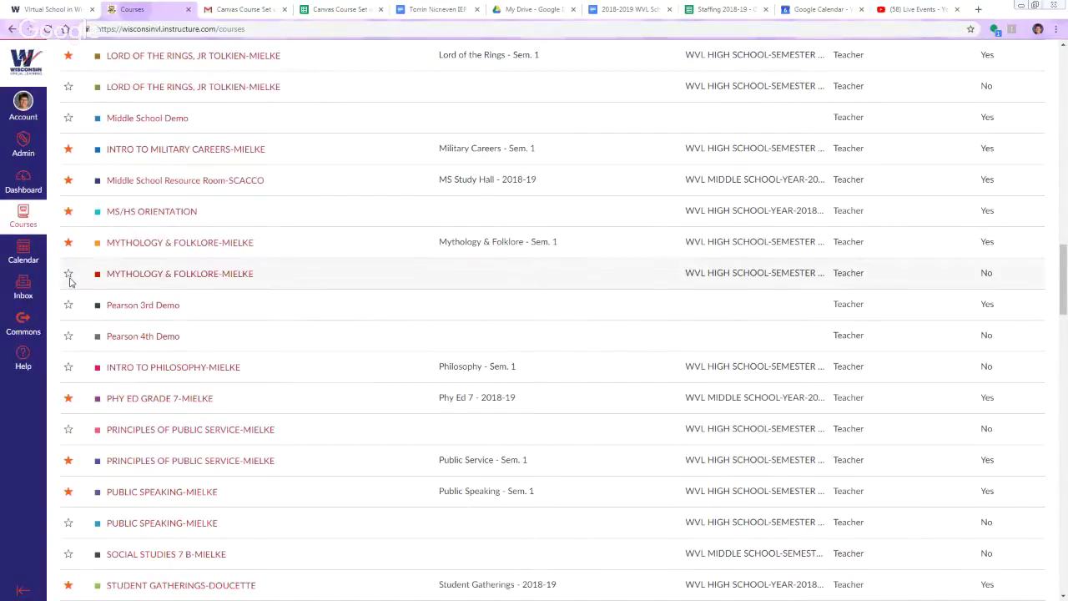
left_click(135, 278)
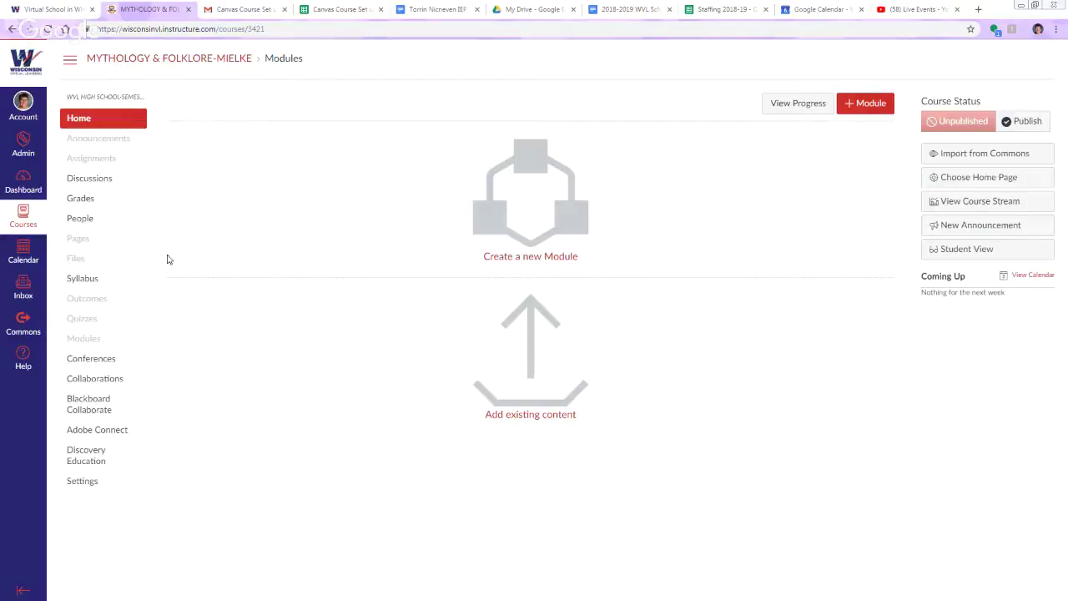
Open the course's content import from its settings and choose Copy a Canvas Course as the content type.
left_click(83, 481)
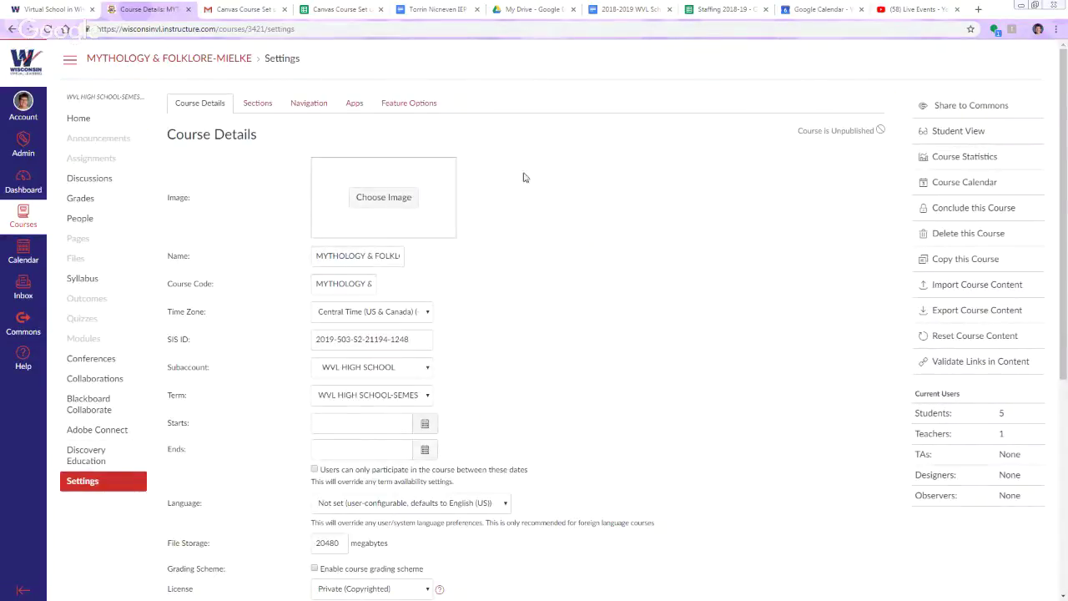
left_click(957, 286)
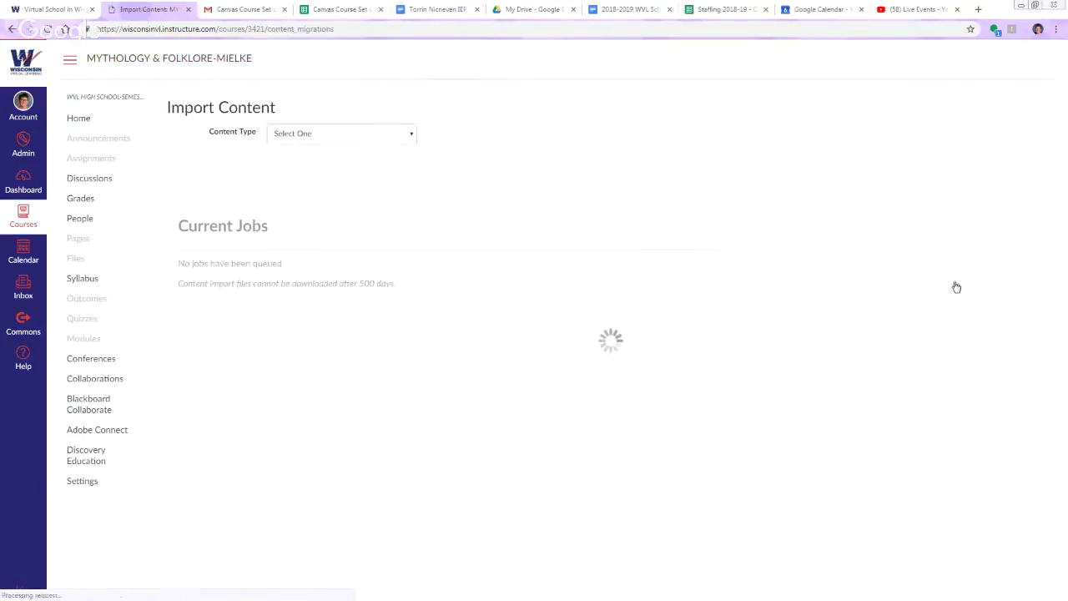
left_click(330, 135)
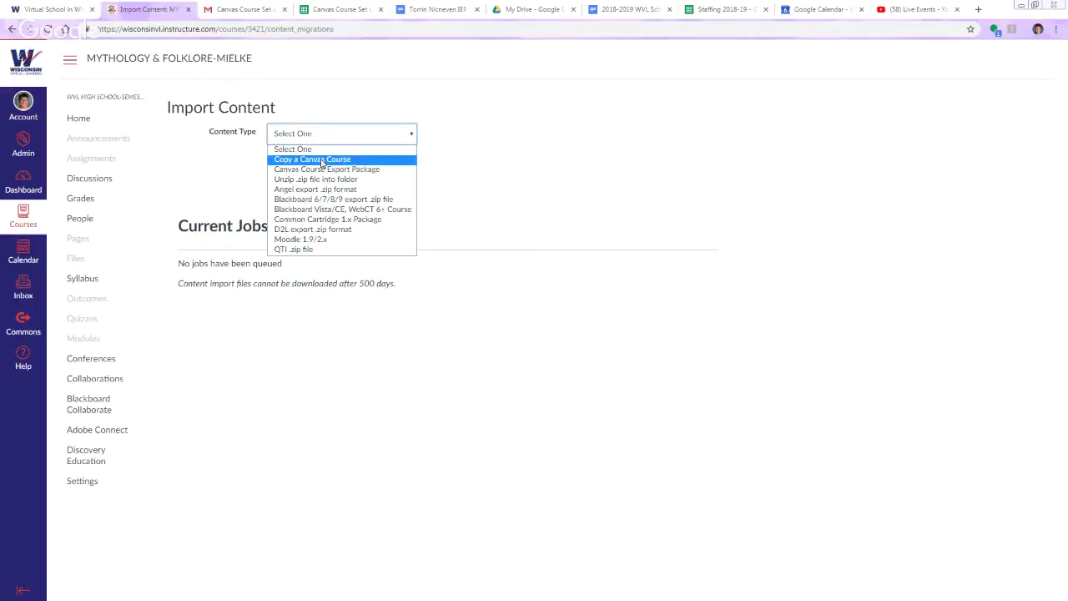
left_click(322, 161)
Search for "Mythology", select the WVL High School Semester 1-2018/2019 Mythology & Folklore course as the source, and include all content.
left_click(309, 165)
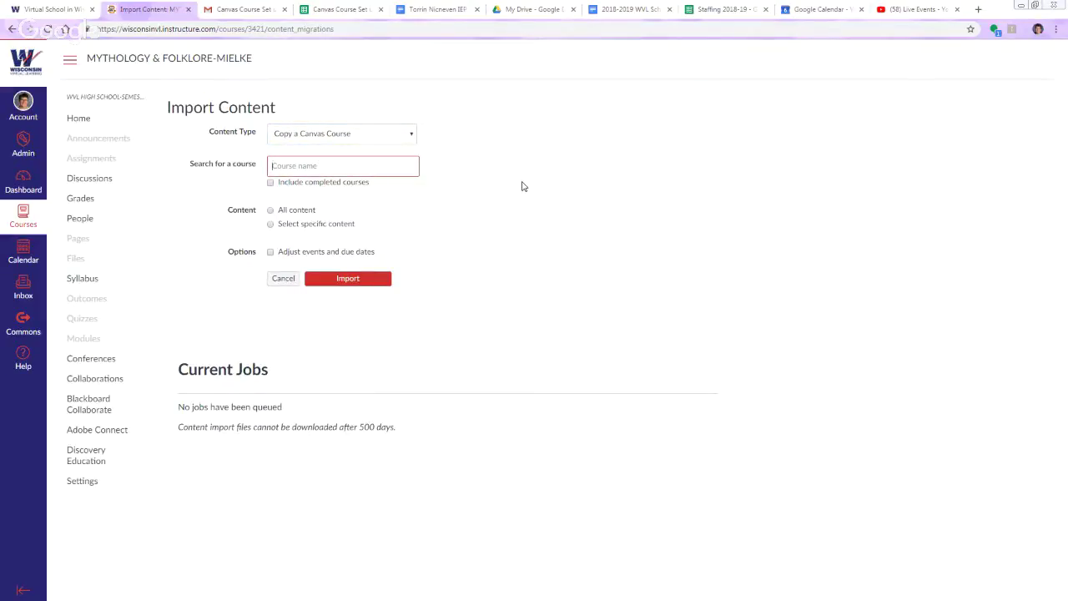
type("My")
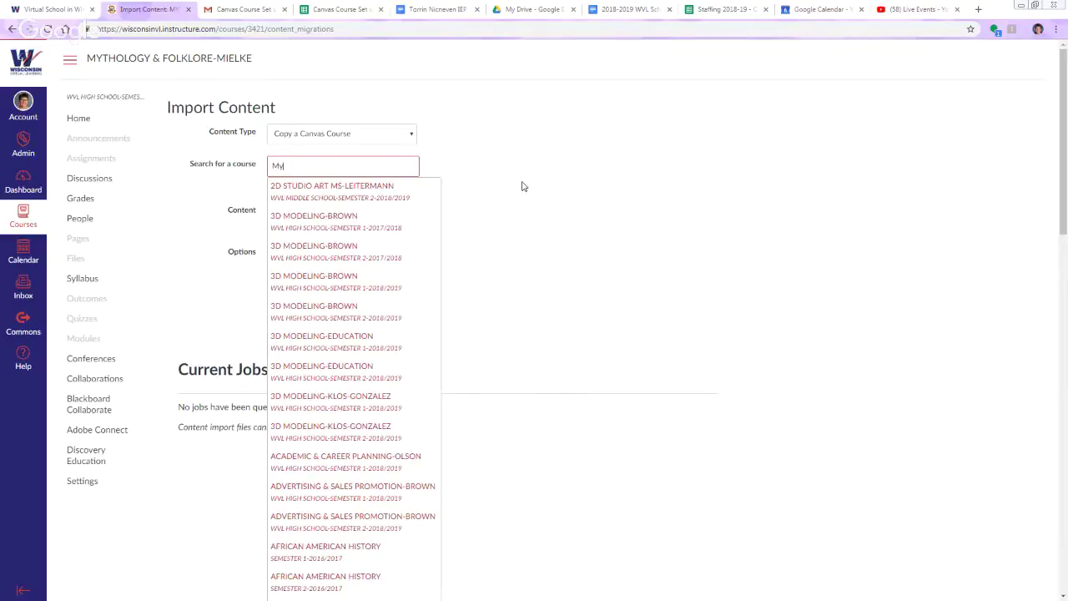
type("thology")
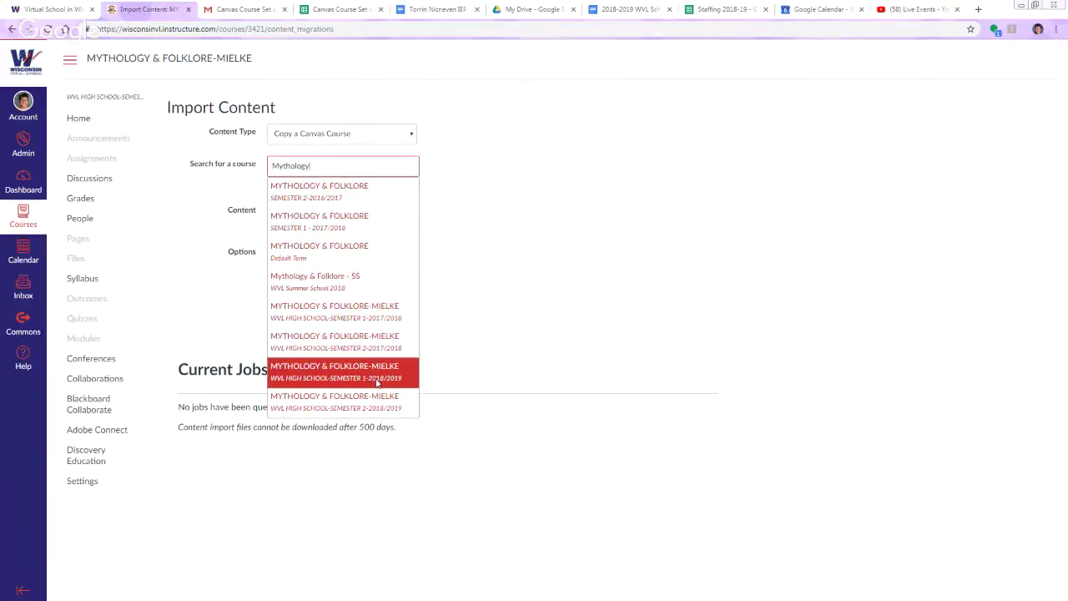
left_click(373, 377)
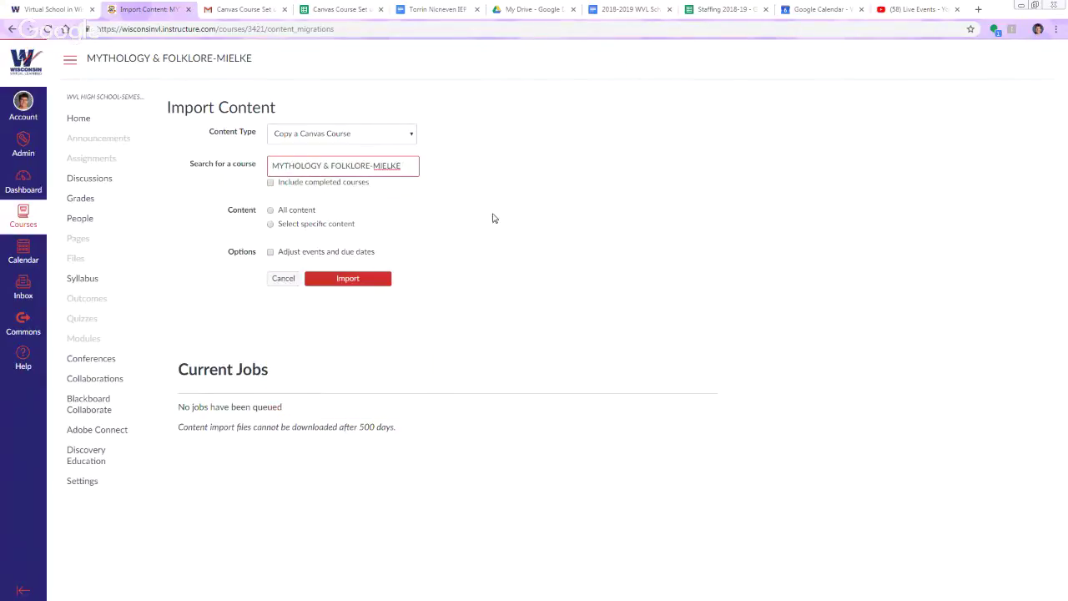
left_click(271, 210)
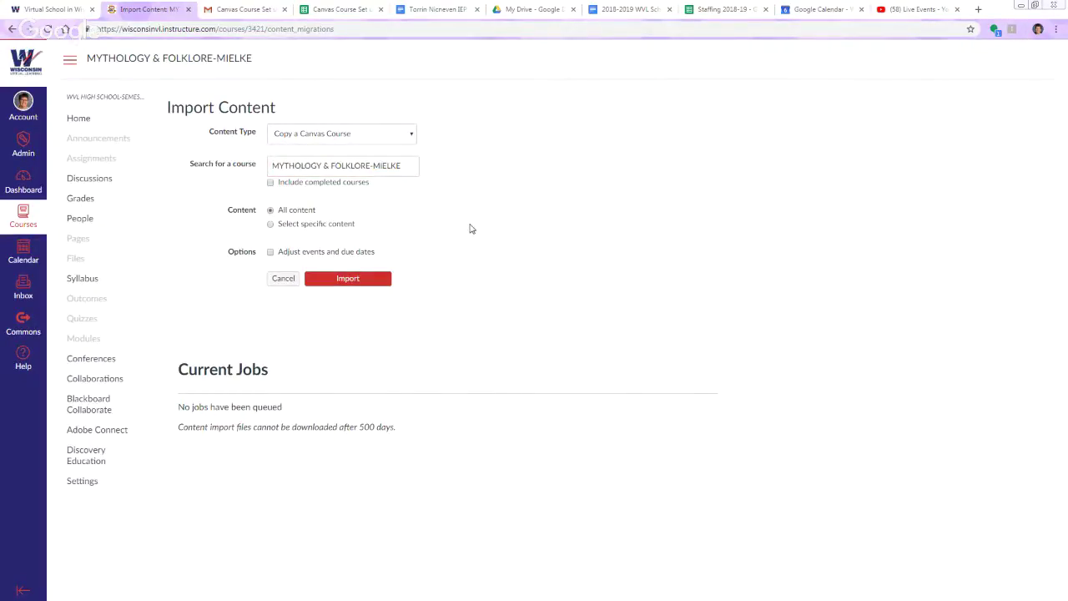
Enable adjusting events and due dates, consult the 2018-2019 WVL School Calendar, and set the original beginning date to Sep 4, 2018.
left_click(270, 253)
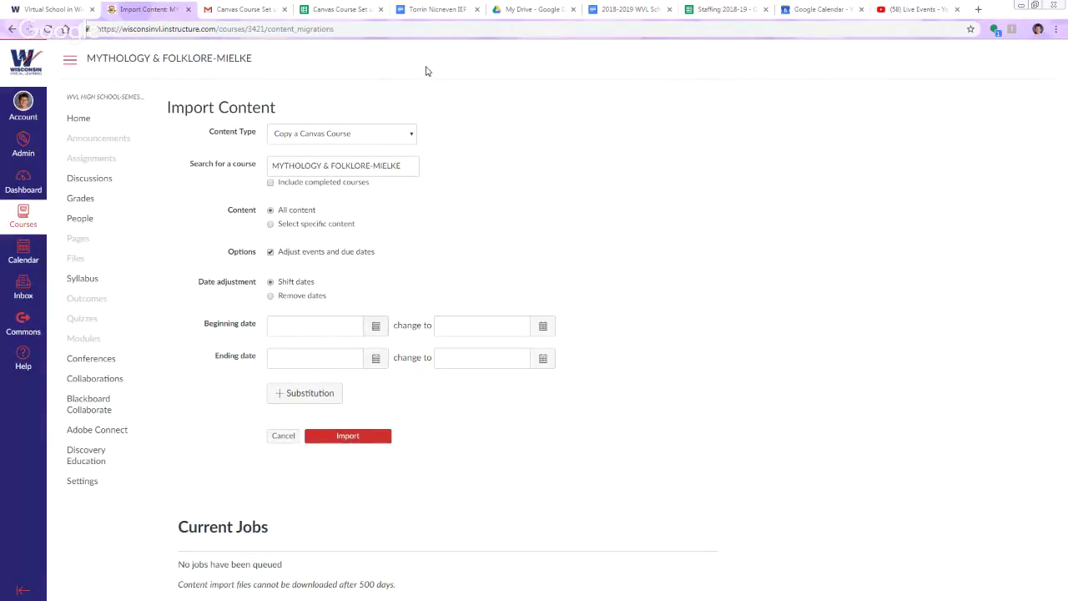
left_click(631, 10)
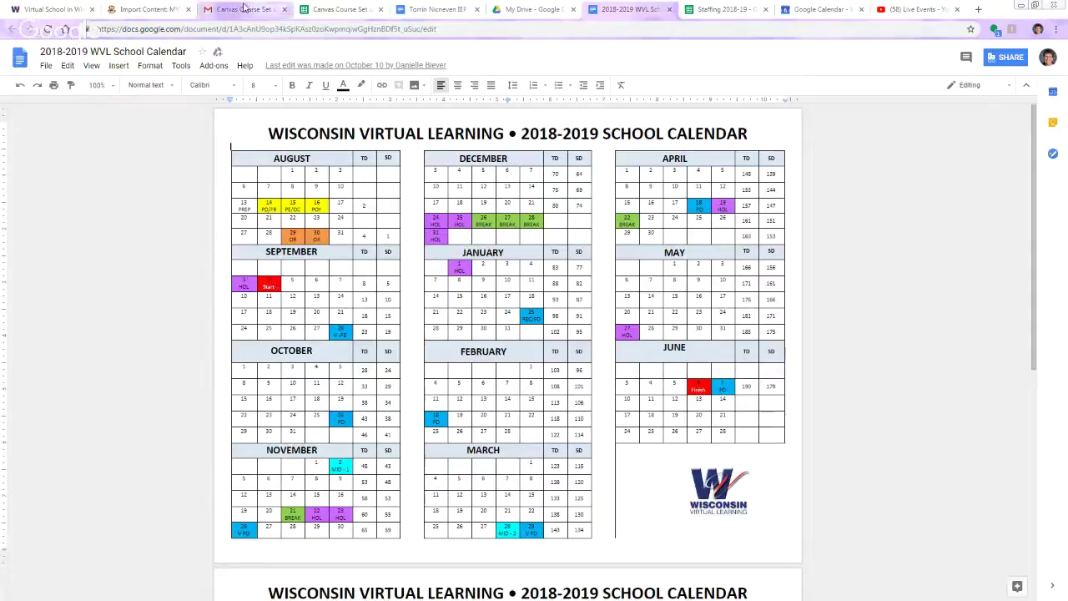
left_click(152, 9)
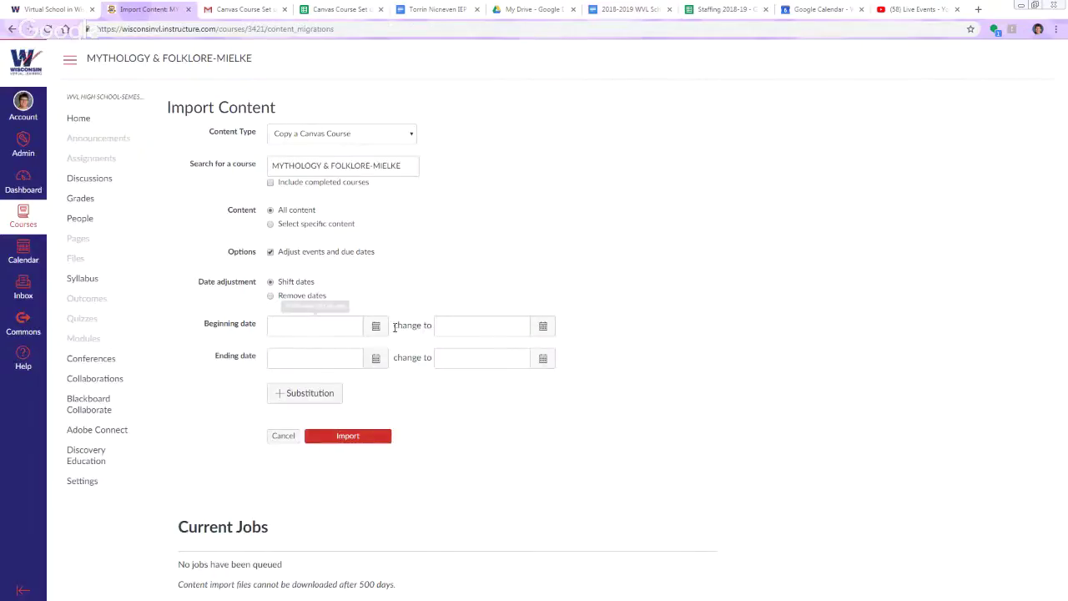
left_click(375, 326)
left_click(276, 346)
left_click(275, 346)
left_click(276, 345)
left_click(314, 401)
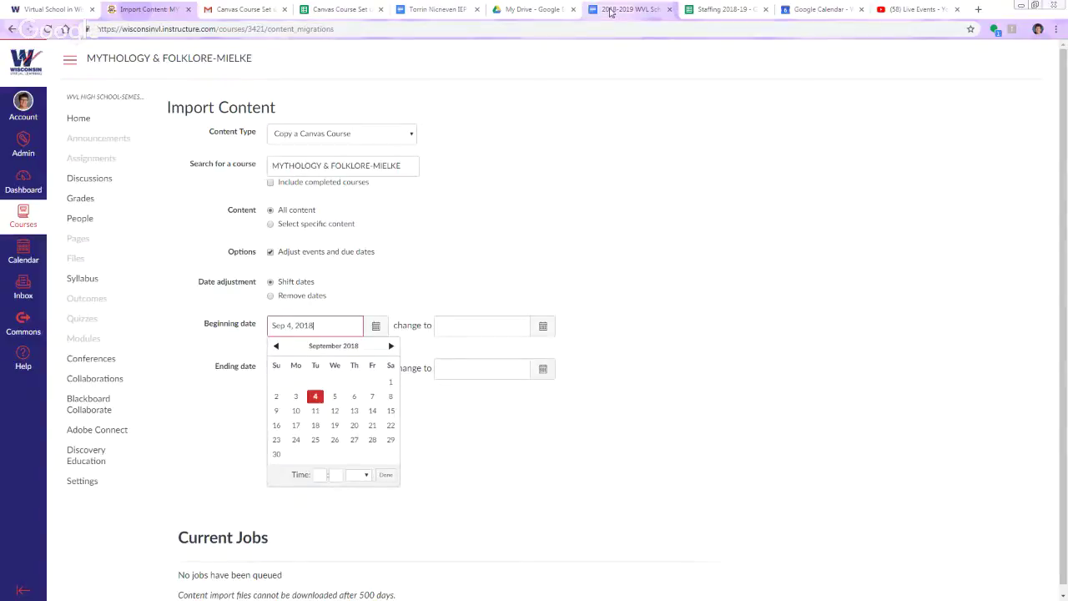
Consult the school calendar for the second semester's start and set the new beginning date to Jan 28, 2019.
left_click(610, 10)
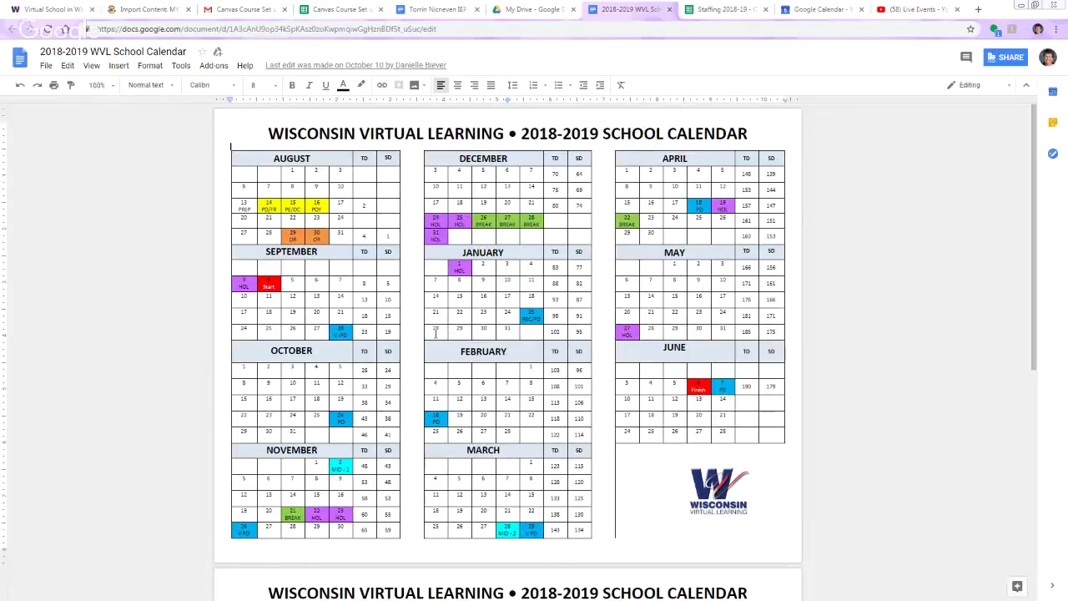
left_click(144, 10)
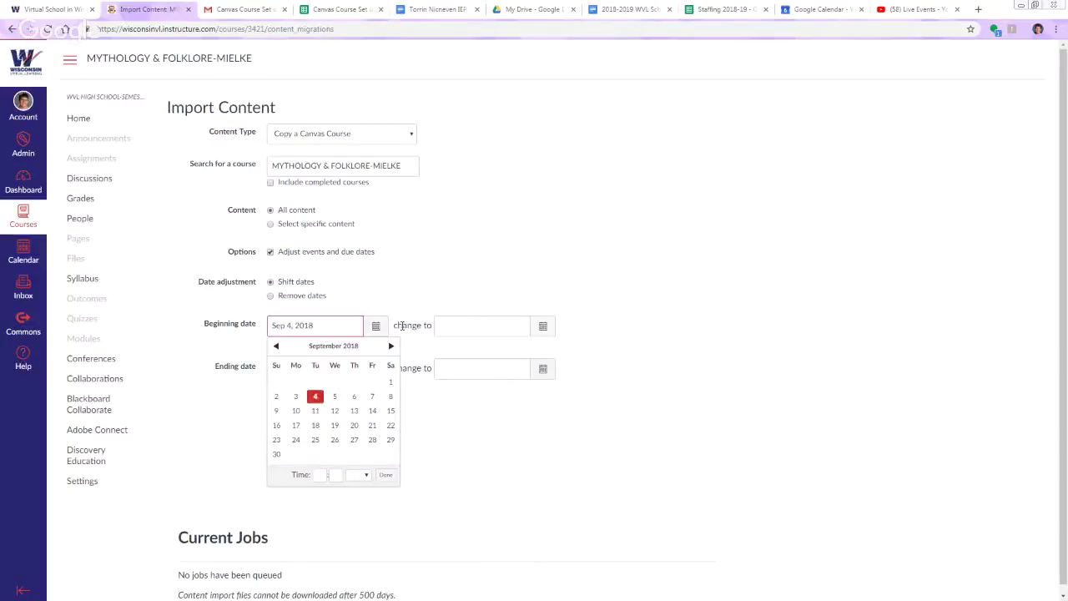
left_click(542, 325)
left_click(558, 346)
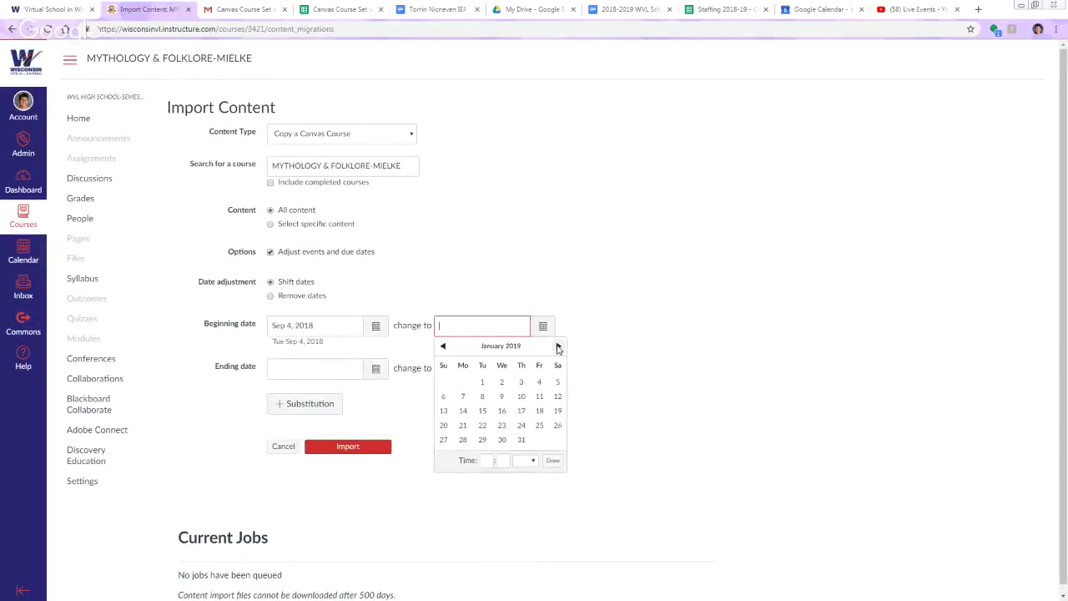
left_click(463, 440)
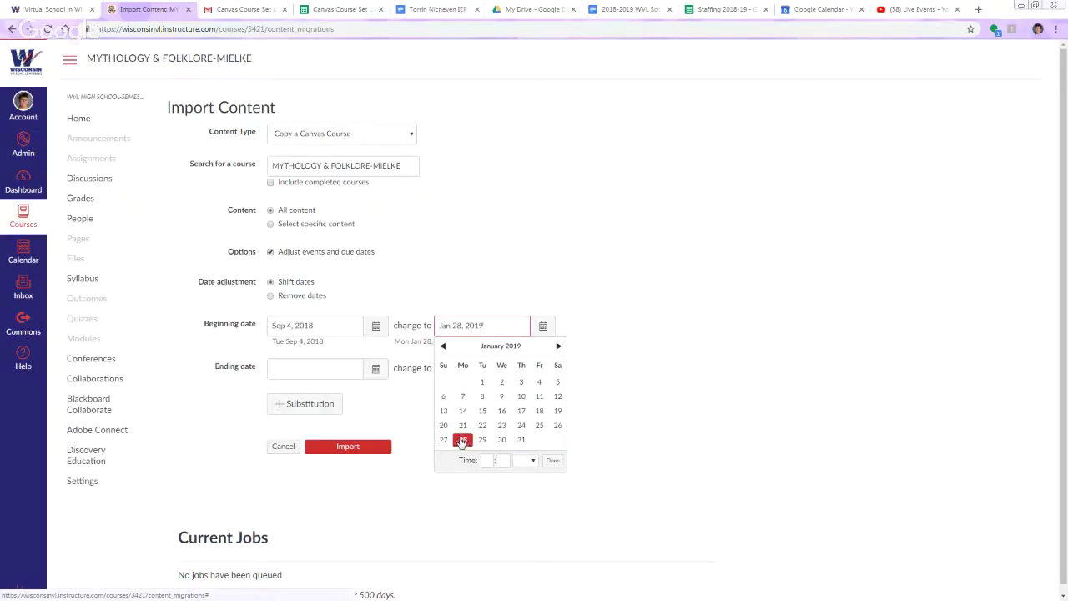
Consult the school calendar for the first semester's end and set the original ending date to Jan 24, 2019.
left_click(376, 369)
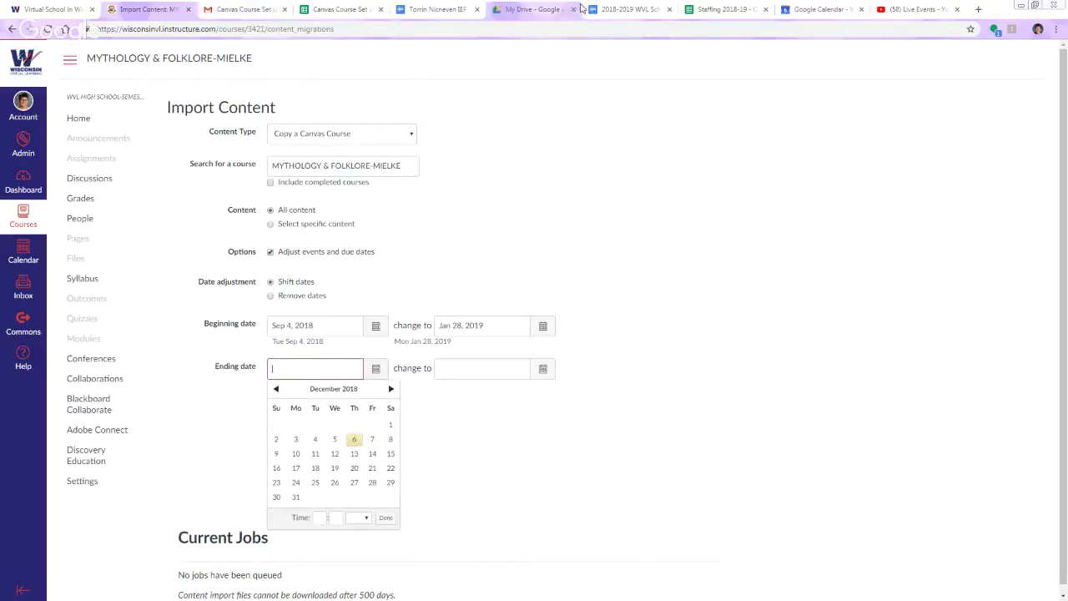
left_click(611, 11)
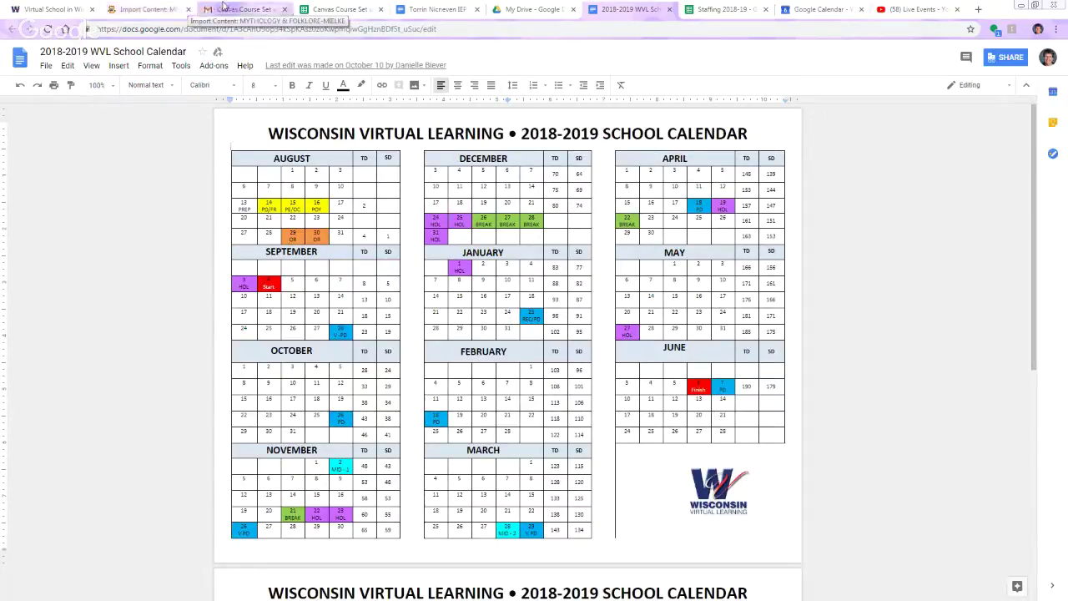
left_click(167, 10)
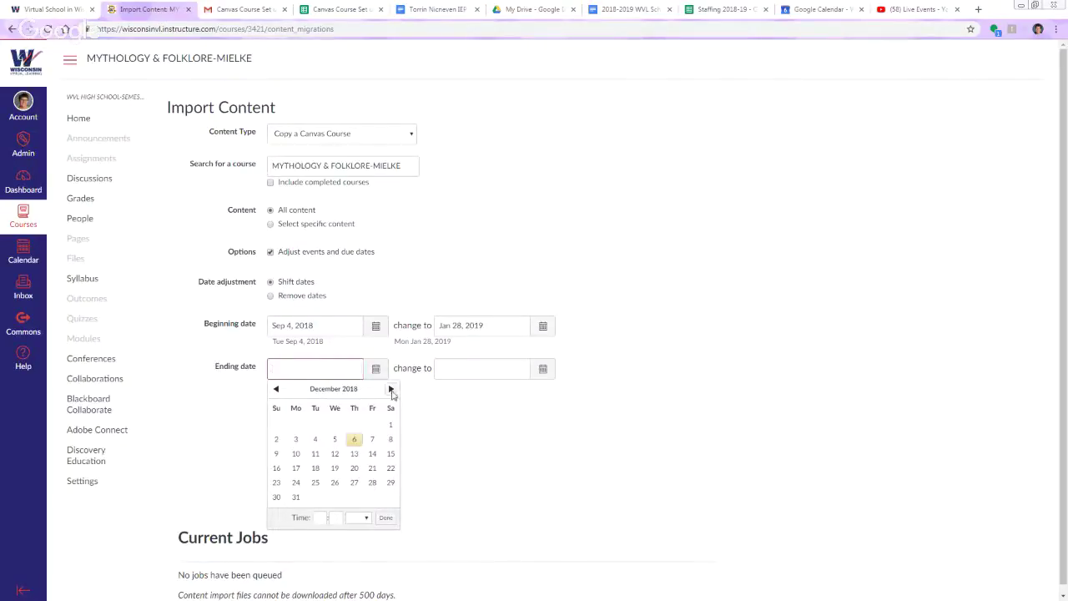
left_click(391, 389)
left_click(354, 467)
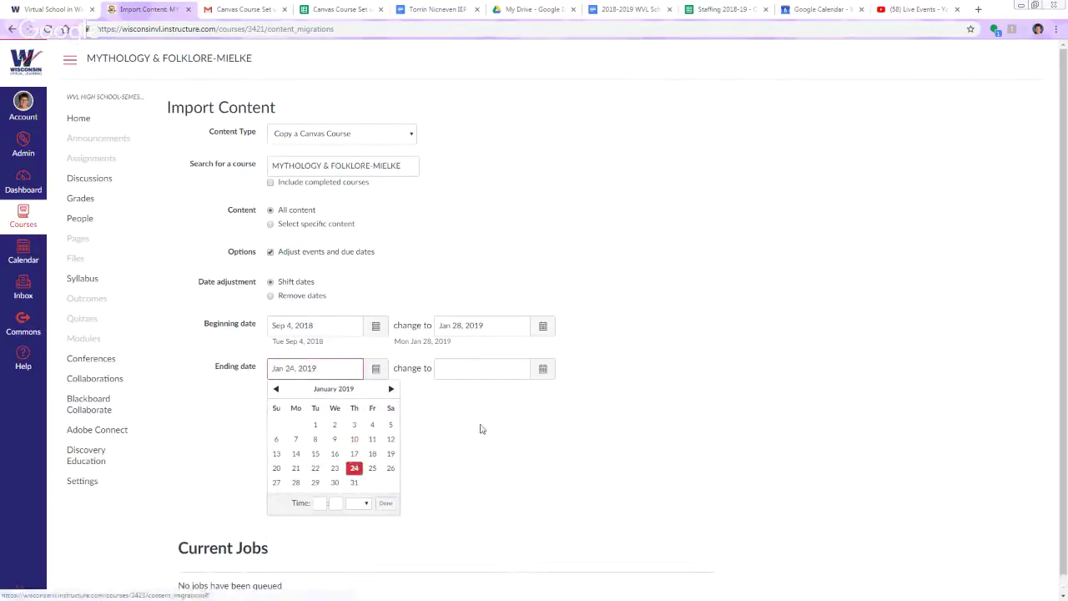
Consult the school calendar for the end of the school year and set the new ending date to Jun 6, 2019.
left_click(541, 368)
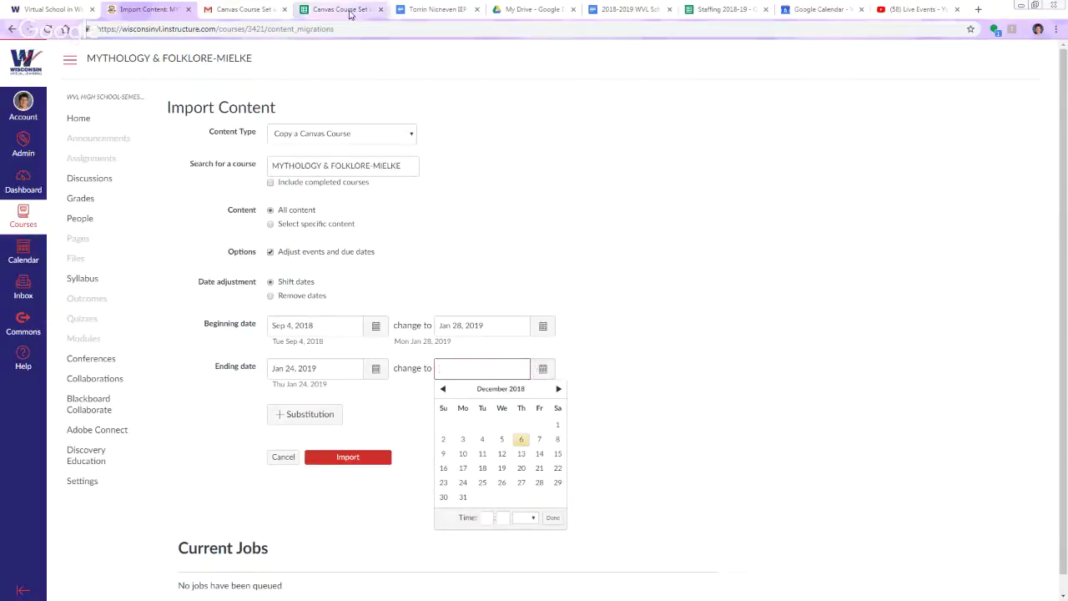
left_click(625, 10)
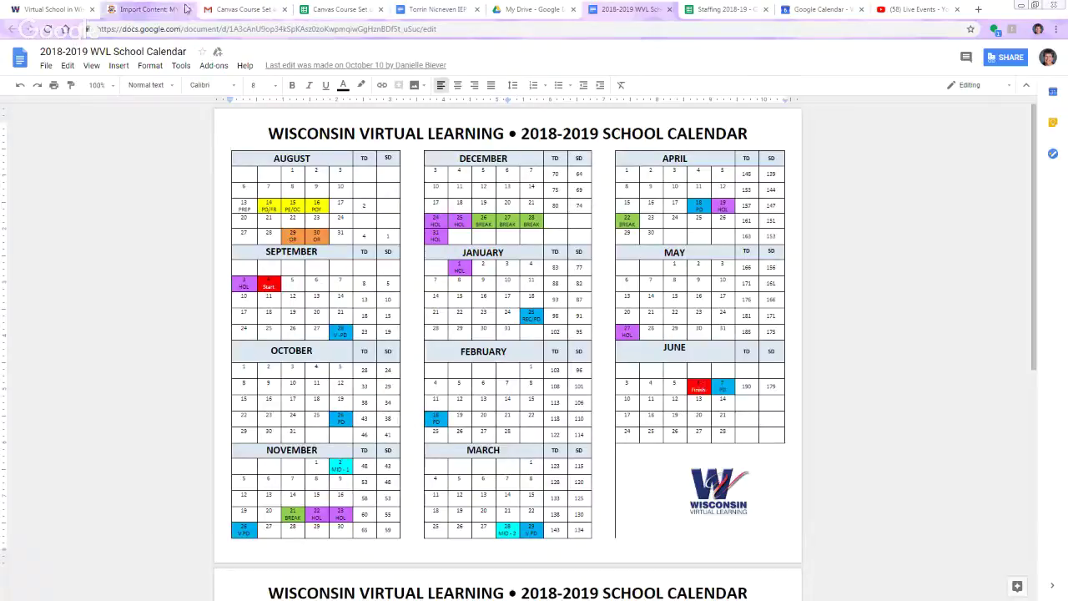
left_click(224, 10)
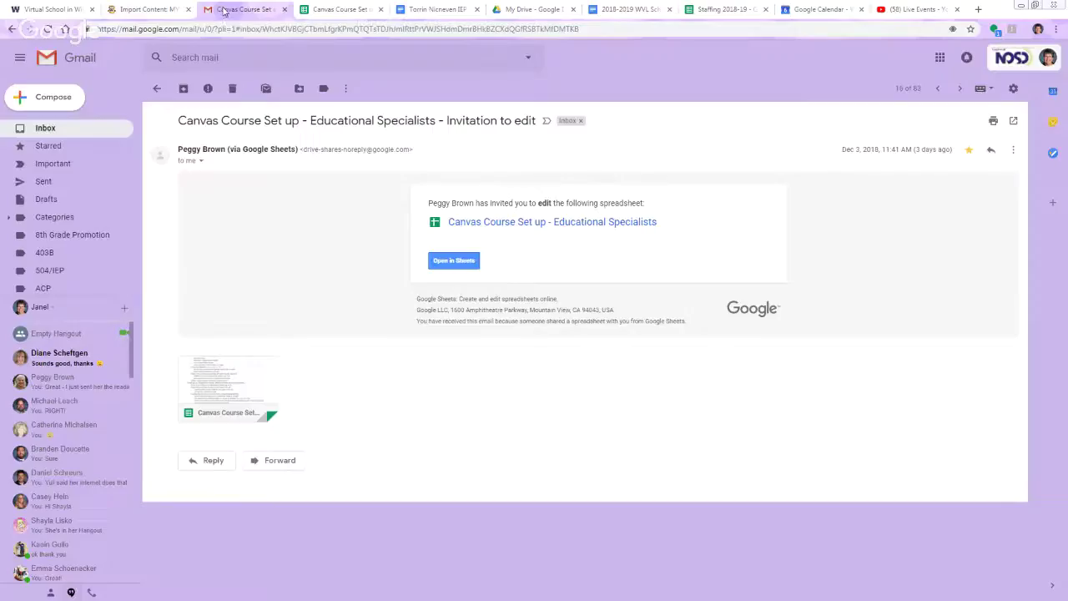
left_click(170, 10)
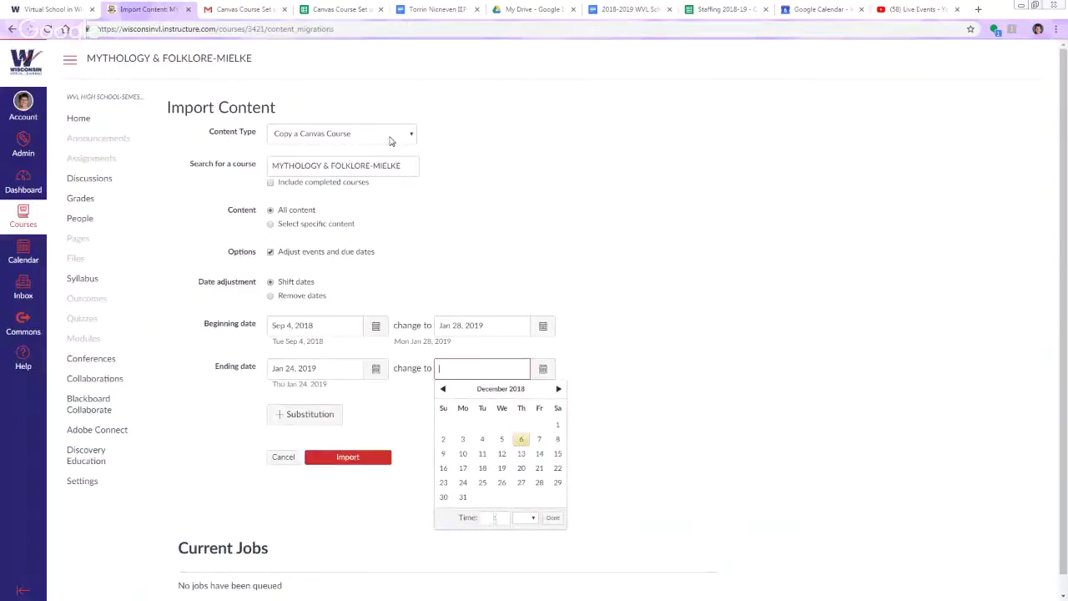
left_click(558, 389)
left_click(558, 389)
left_click(558, 389)
left_click(558, 389)
left_click(558, 389)
left_click(559, 389)
left_click(521, 439)
left_click(738, 272)
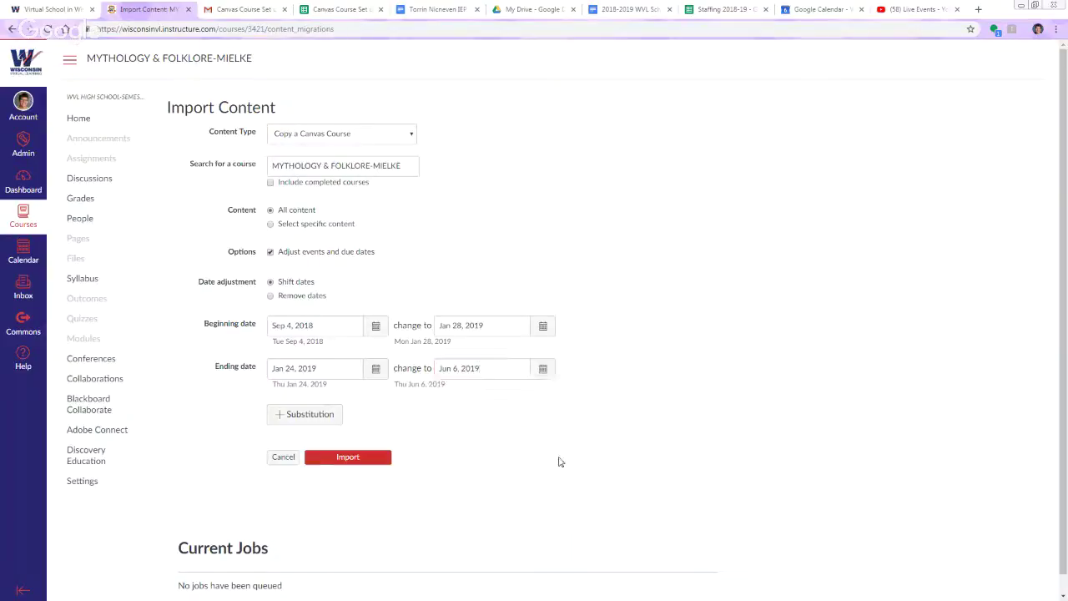
Run the course import and open the course's home page once the copy job has finished.
left_click(364, 465)
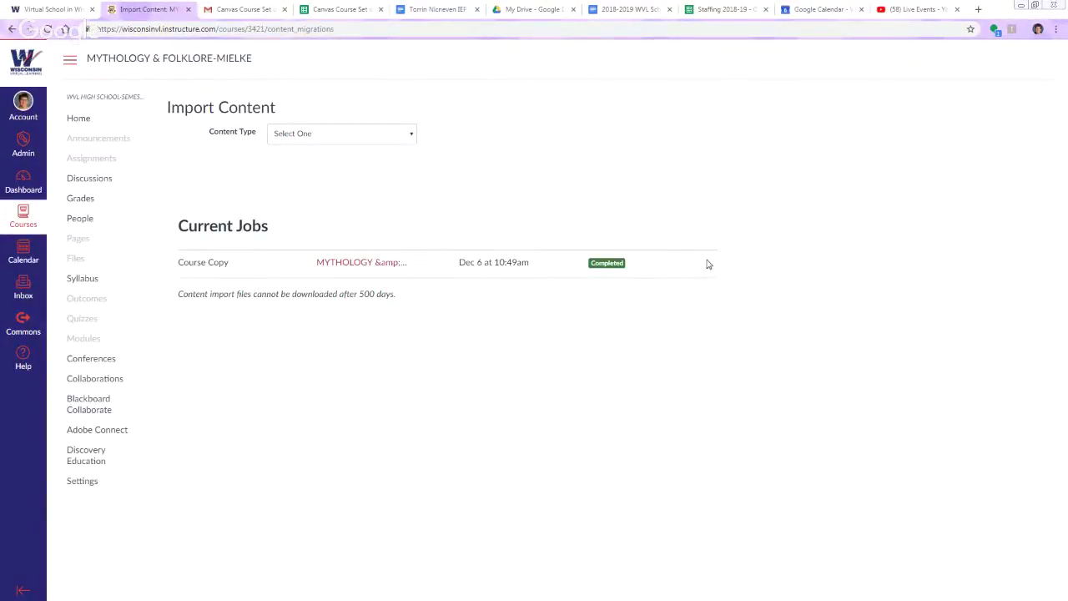
left_click(101, 120)
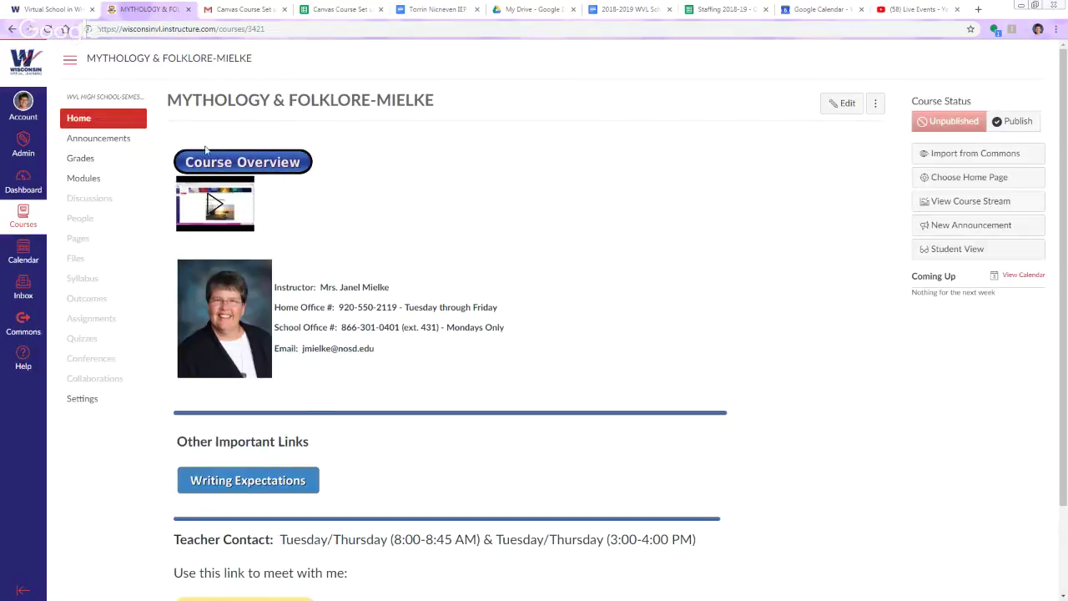
Delete the course's "Wrapping Up Semester 1" announcement and the "No Title" midterm reminder announcement.
left_click(113, 140)
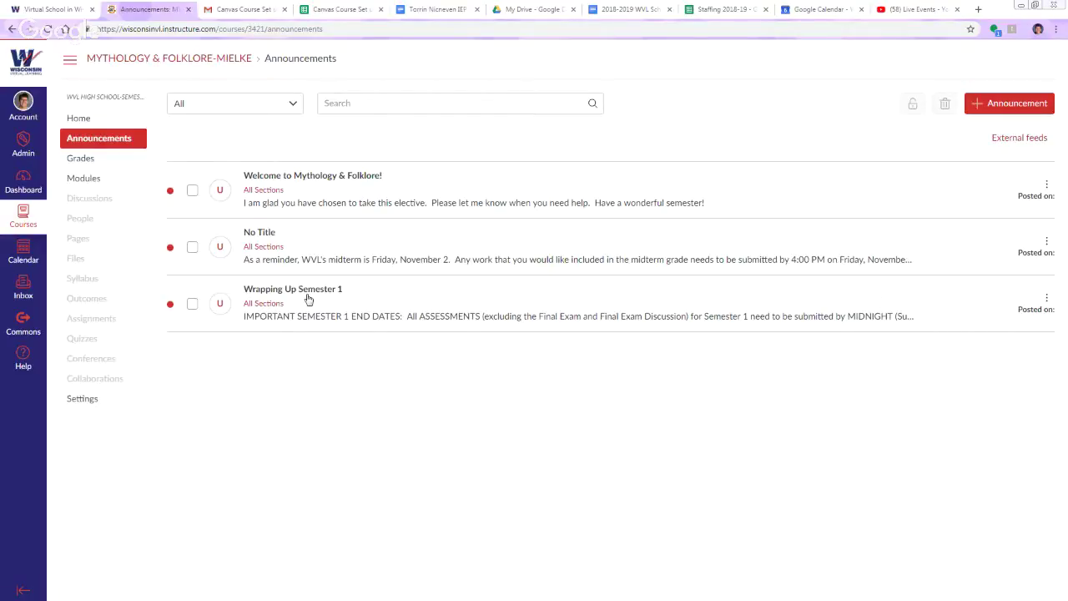
left_click(1048, 302)
left_click(1005, 331)
left_click(641, 363)
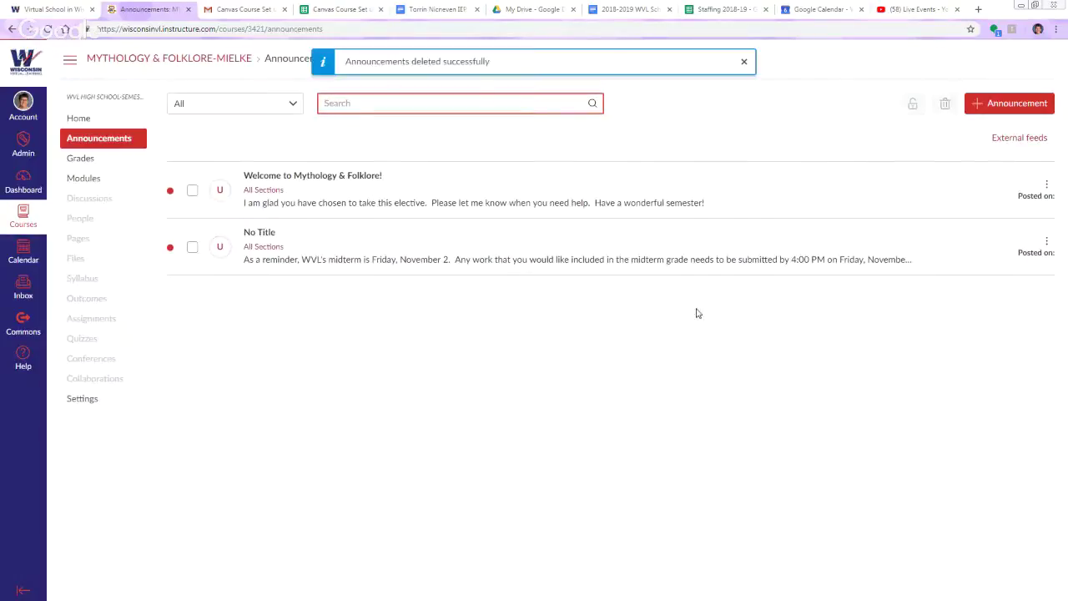
left_click(1047, 243)
left_click(1006, 267)
left_click(652, 361)
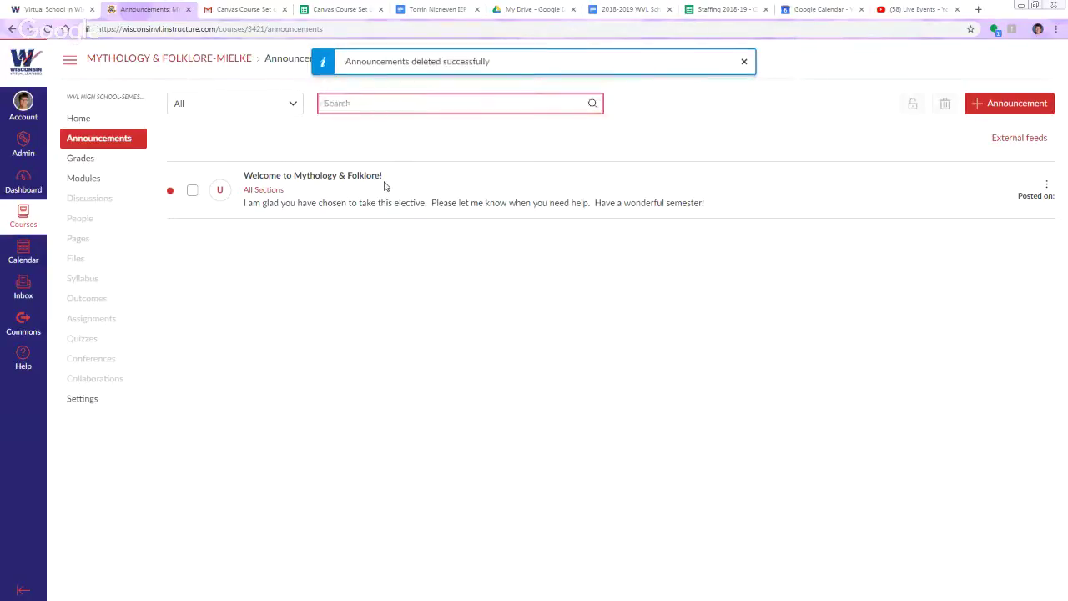
Check the course's gradebook and modules, and view the Unit 1 Text Questions Dropbox assignment's details.
left_click(97, 161)
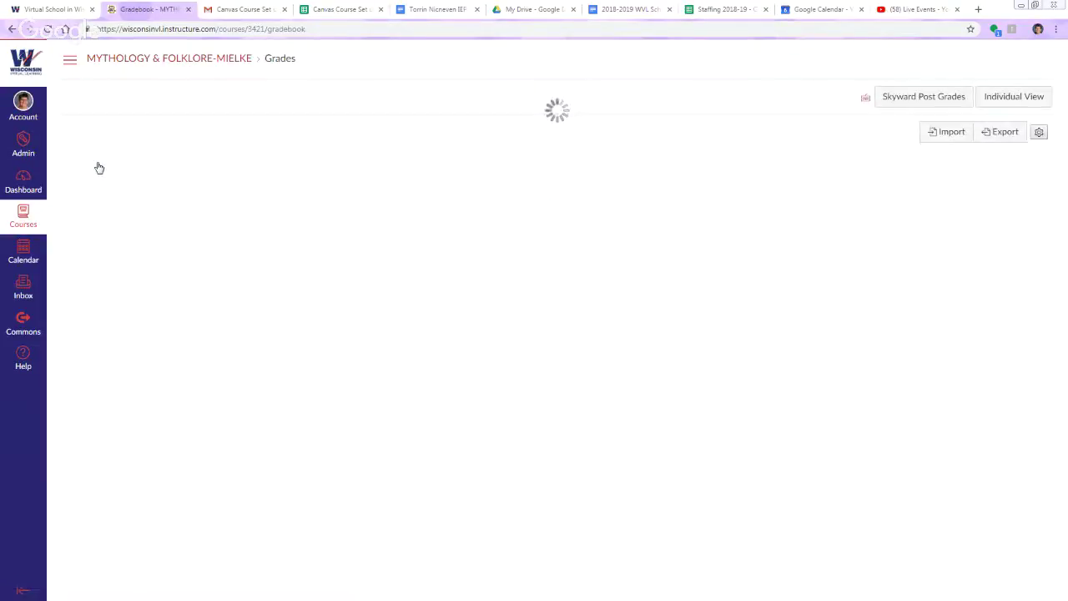
left_click(117, 65)
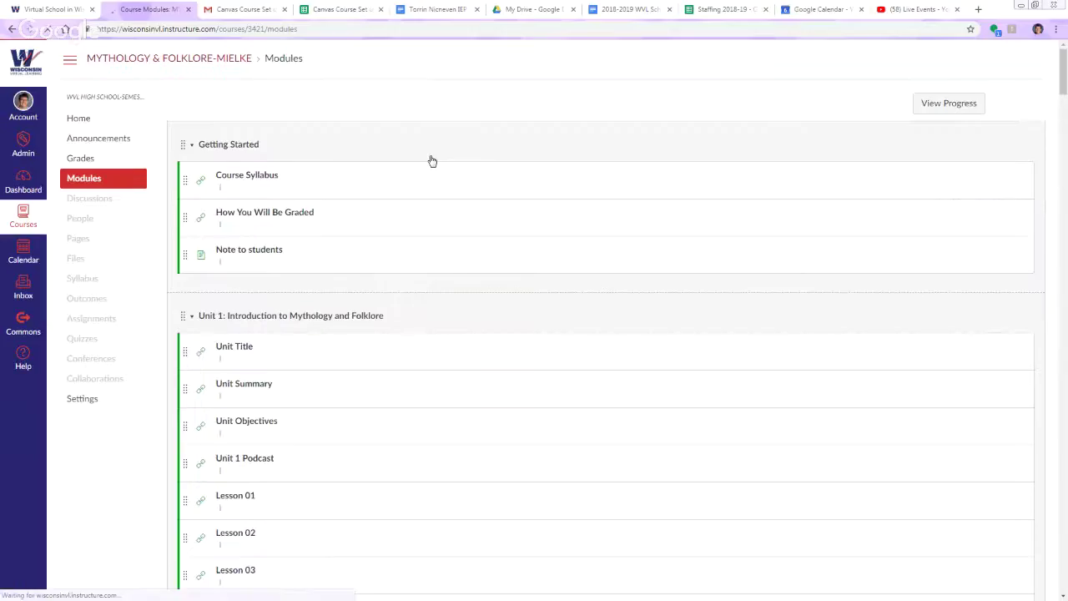
left_click_drag(1063, 65, 1062, 95)
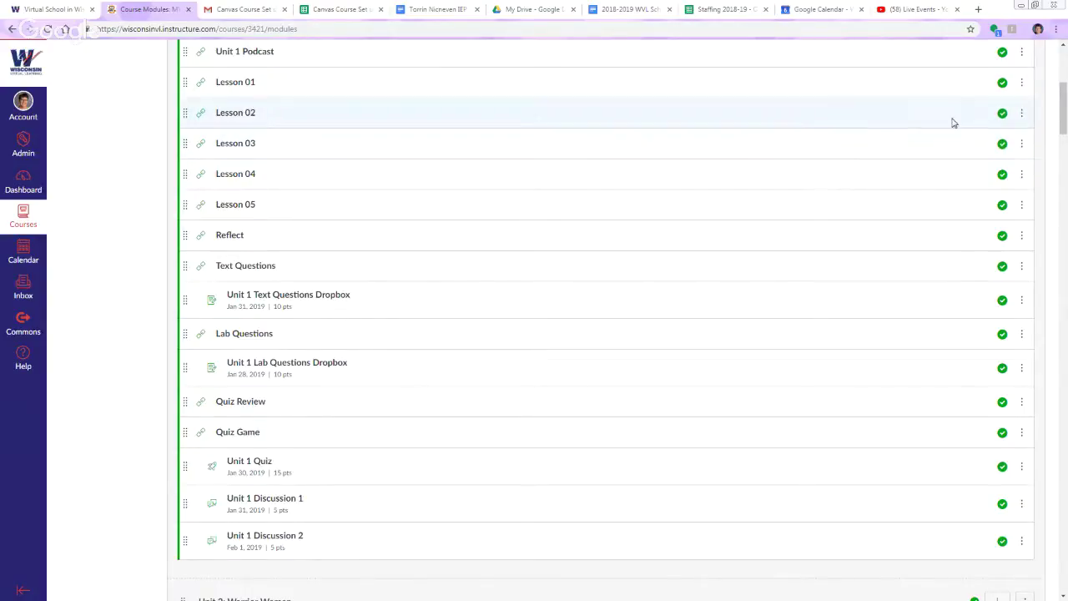
left_click(317, 297)
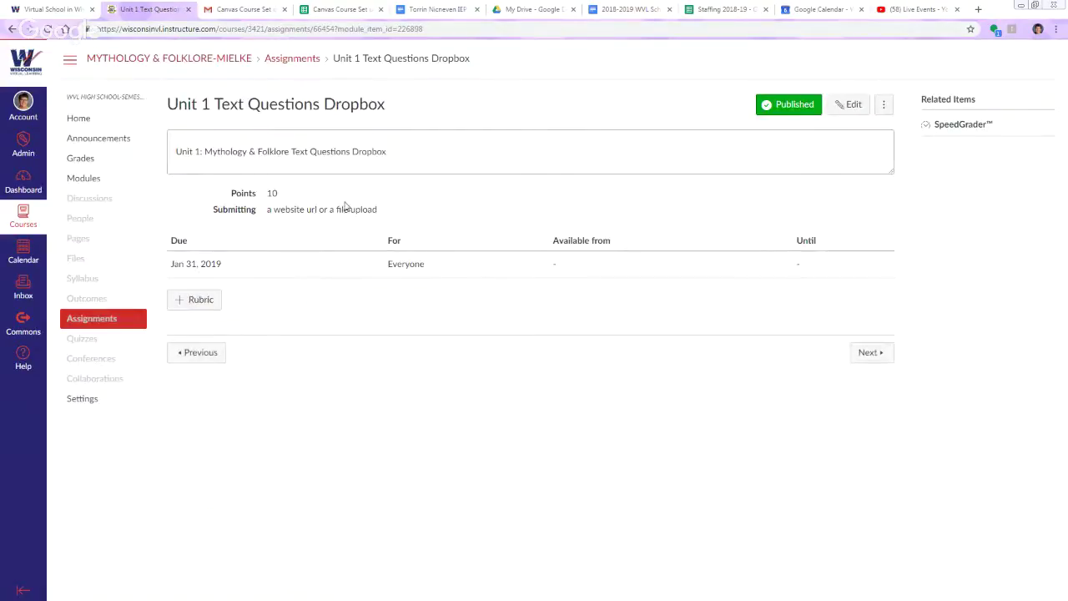
Return to the course modules and view the settings of the Unit 1 Quiz.
left_click(92, 178)
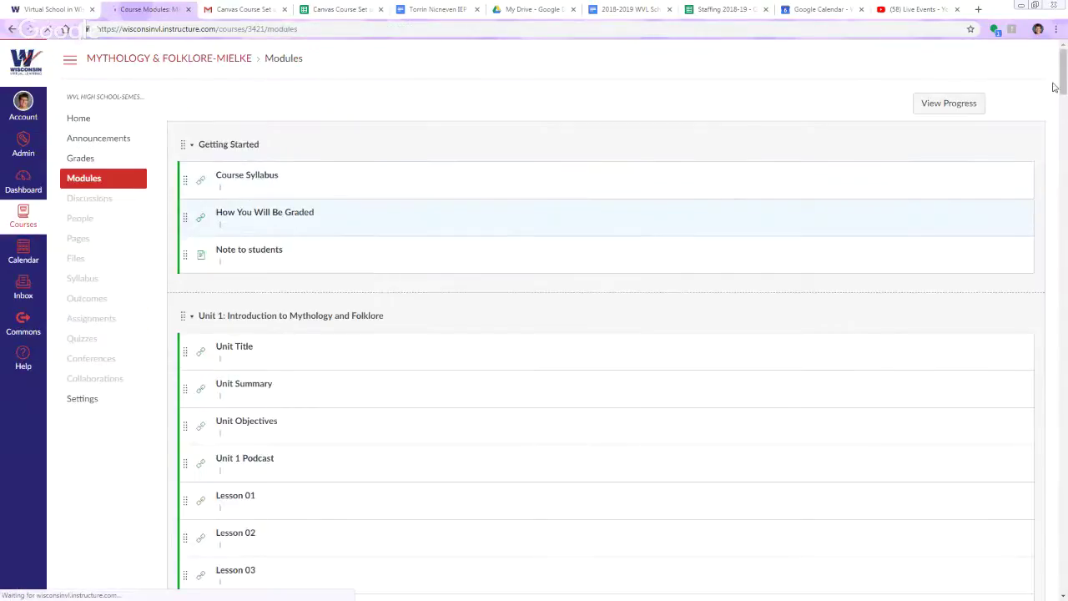
scroll(1052, 100, "down", 6)
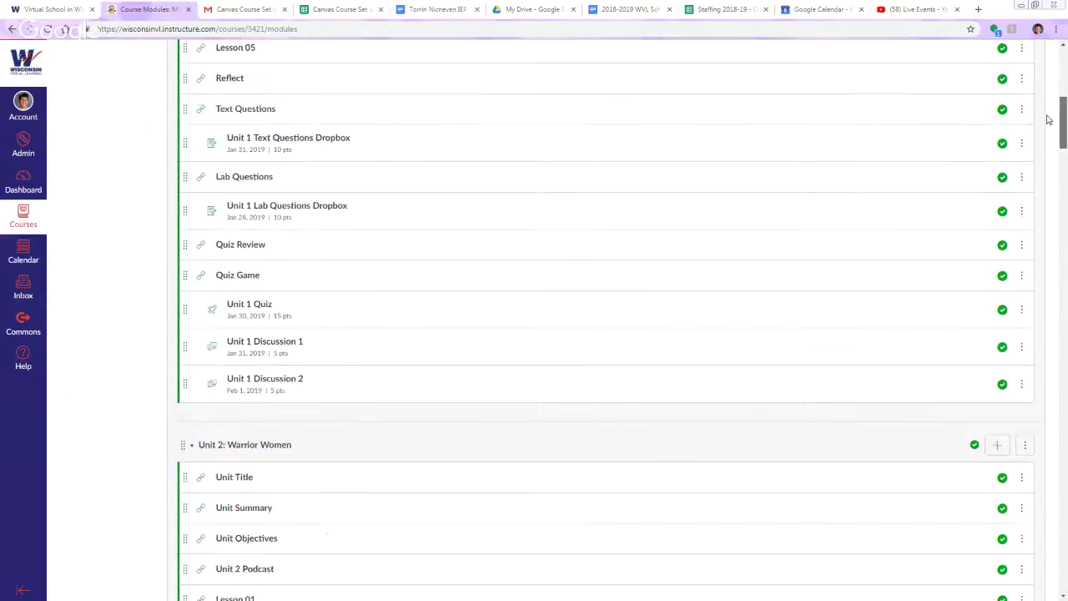
left_click(261, 306)
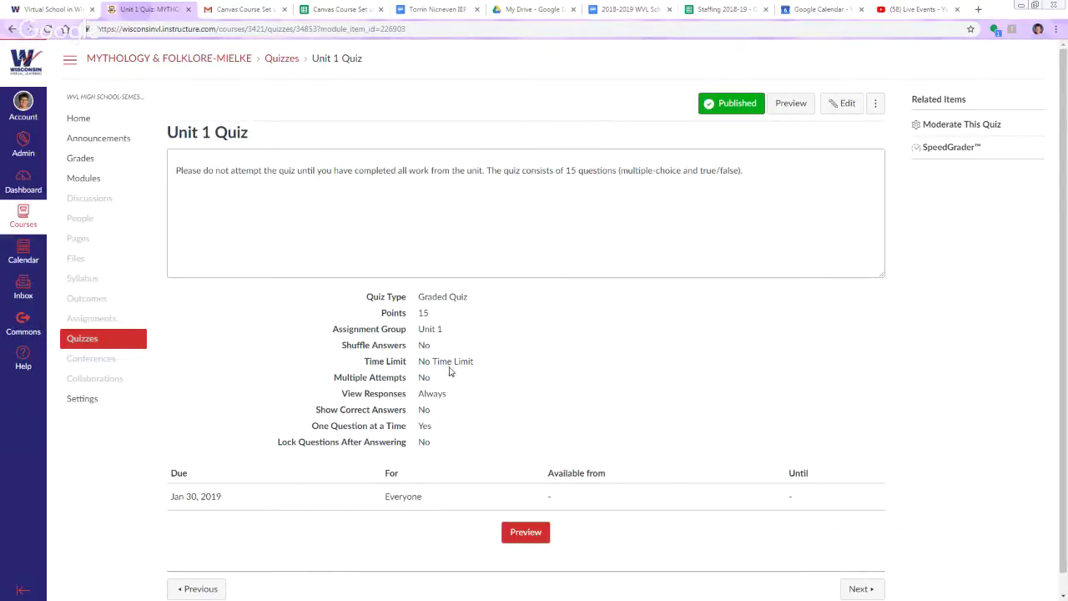
Open the Unit 1 Quiz for editing, review its time limit option, instructions and due date, and save the quiz.
left_click(839, 102)
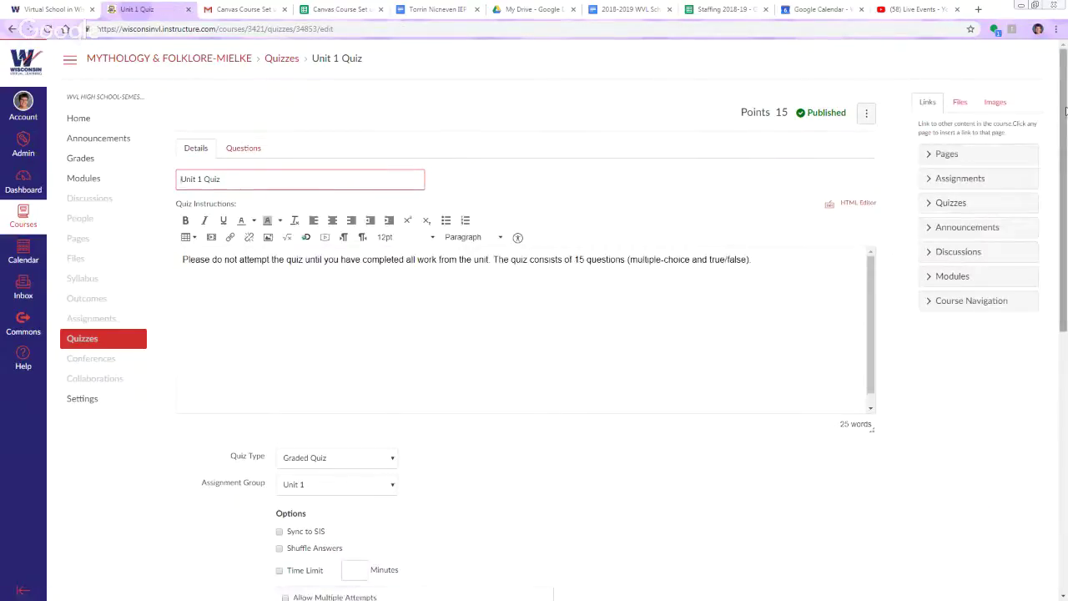
left_click_drag(1065, 111, 1065, 235)
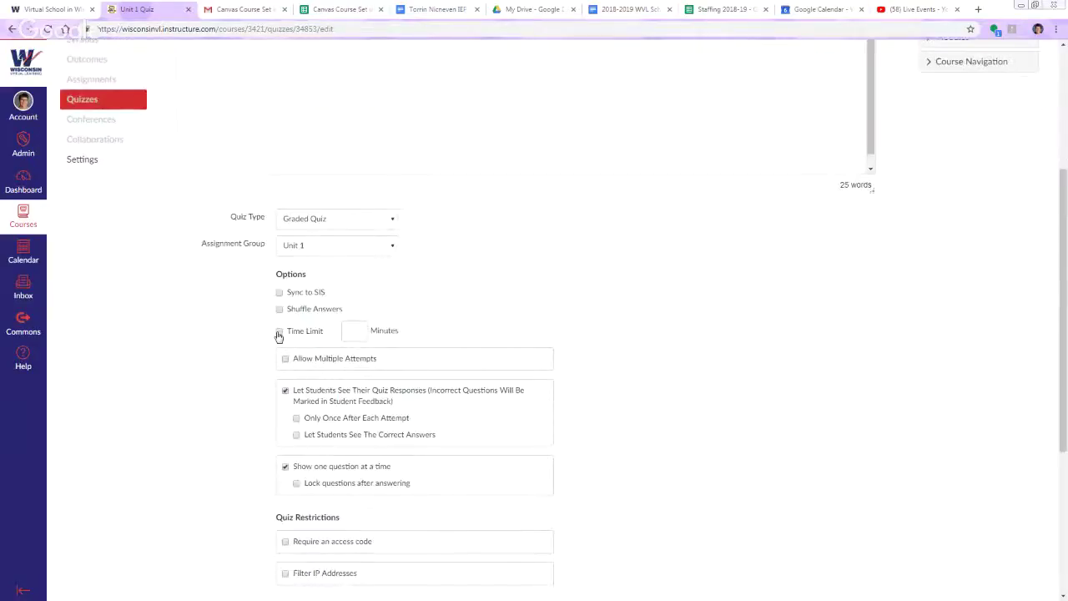
left_click(281, 333)
left_click(281, 332)
left_click_drag(1064, 267, 1051, 179)
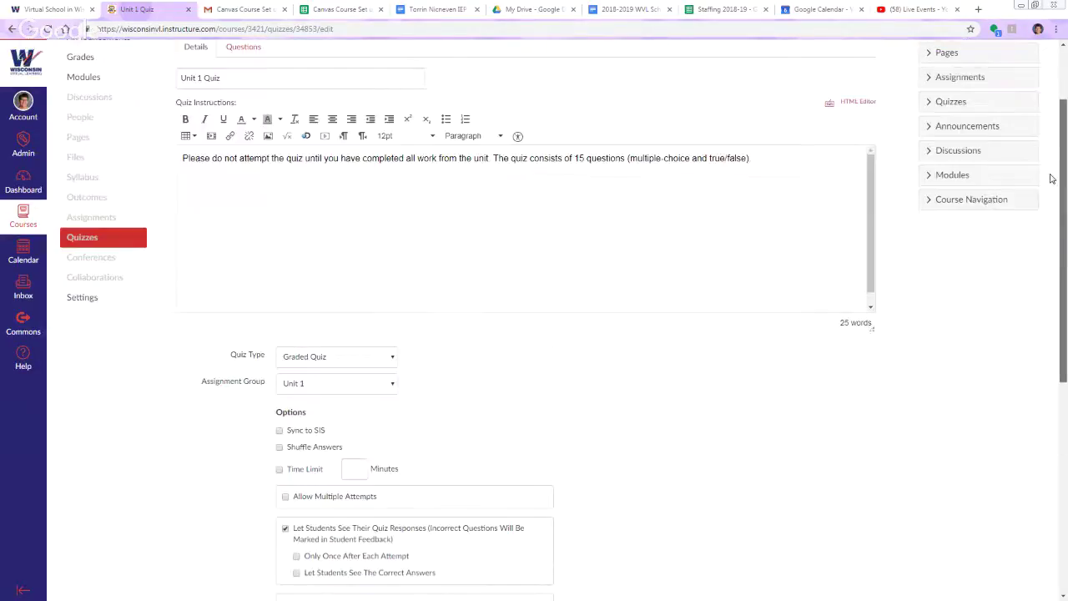
scroll(1052, 178, "up", 1)
left_click(694, 289)
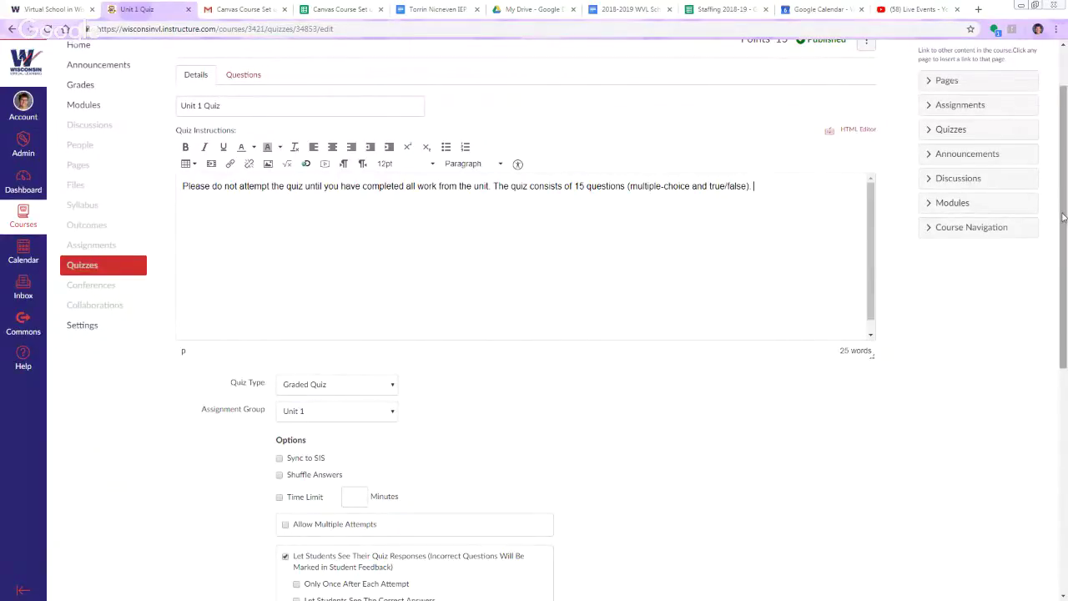
scroll(1043, 286, "down", 5)
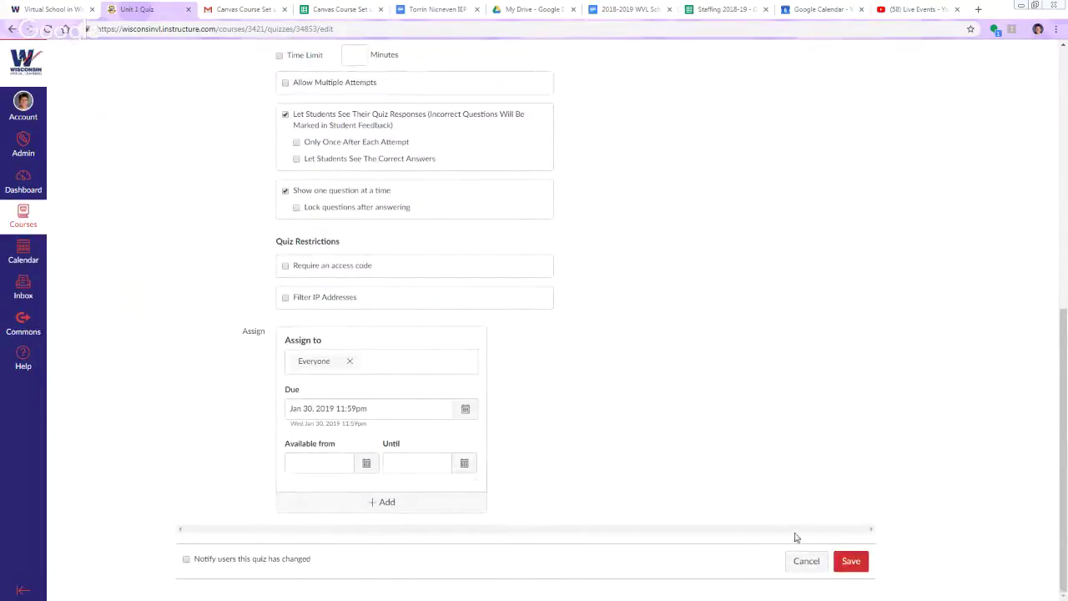
left_click(852, 561)
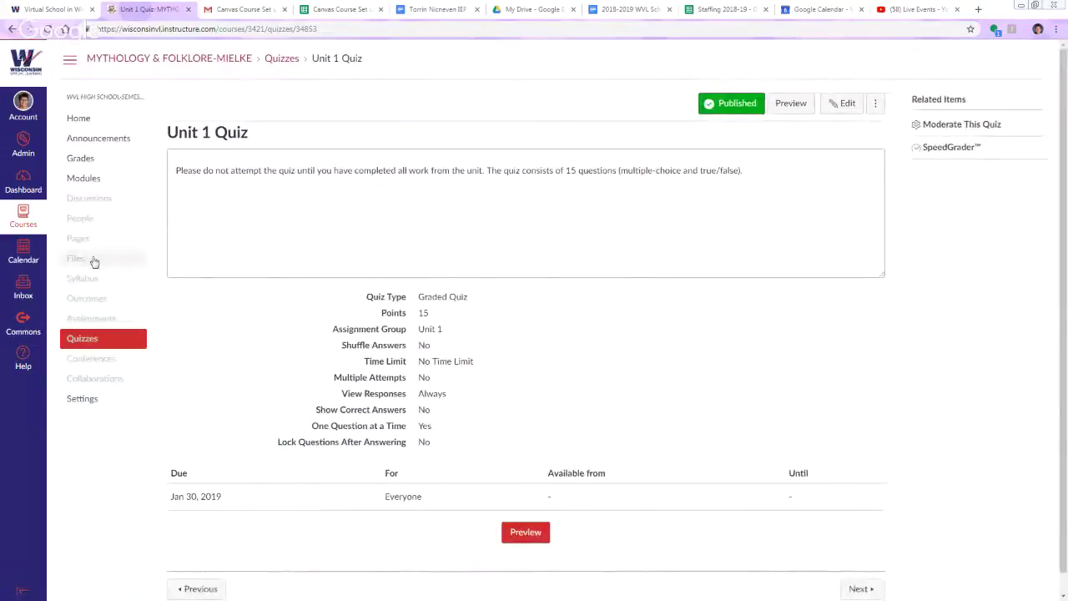
Display only the Mythology & Folklore Semester 2 course in the calendar instead of Language Arts 8A, and view January and February 2019.
left_click(23, 259)
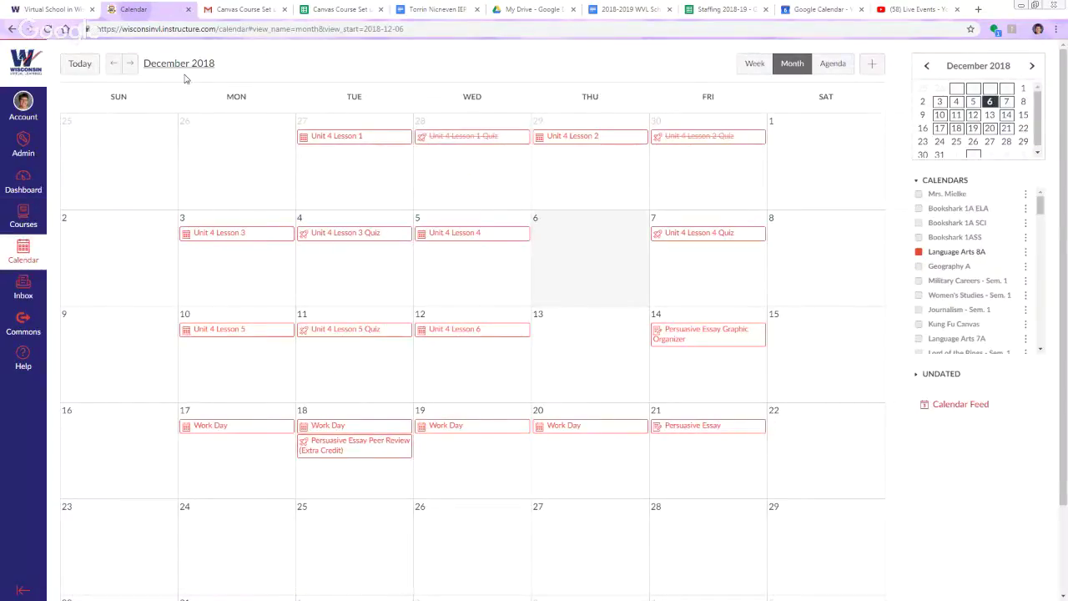
left_click(131, 65)
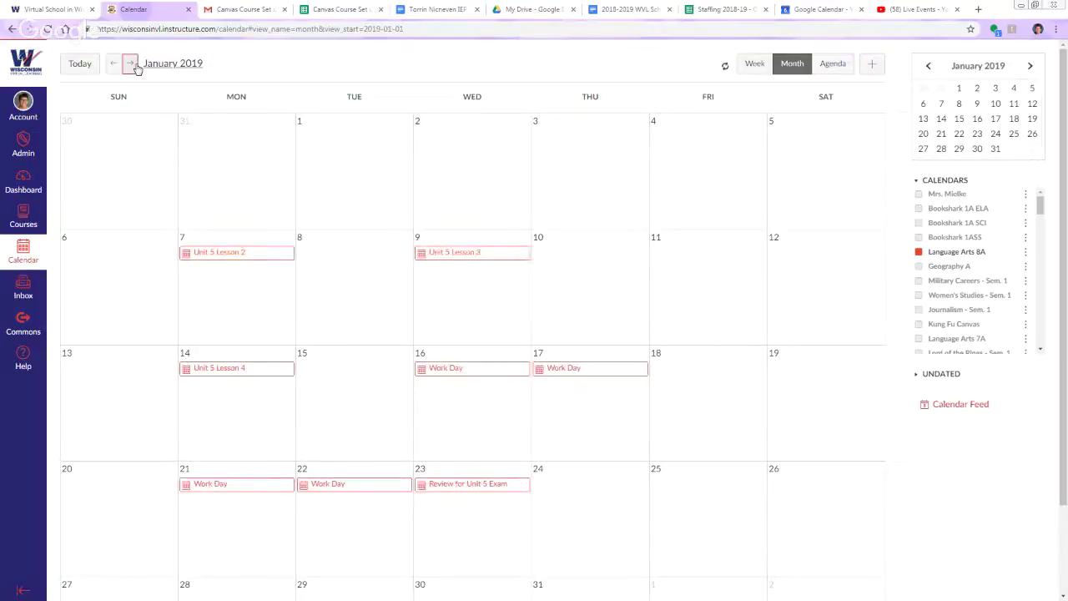
left_click(919, 251)
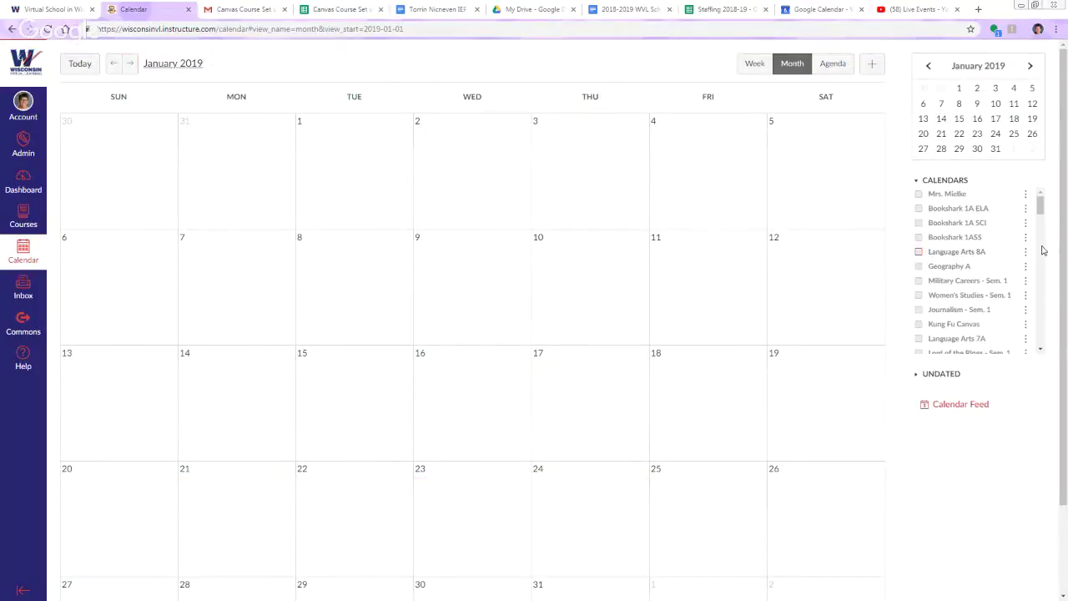
left_click_drag(1040, 202, 1033, 324)
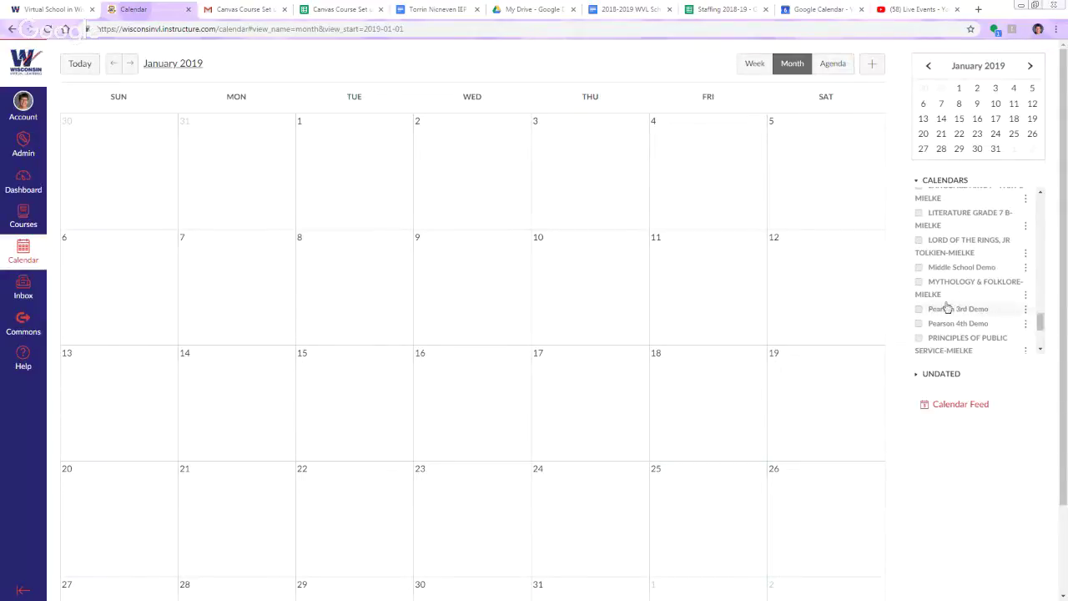
left_click(919, 283)
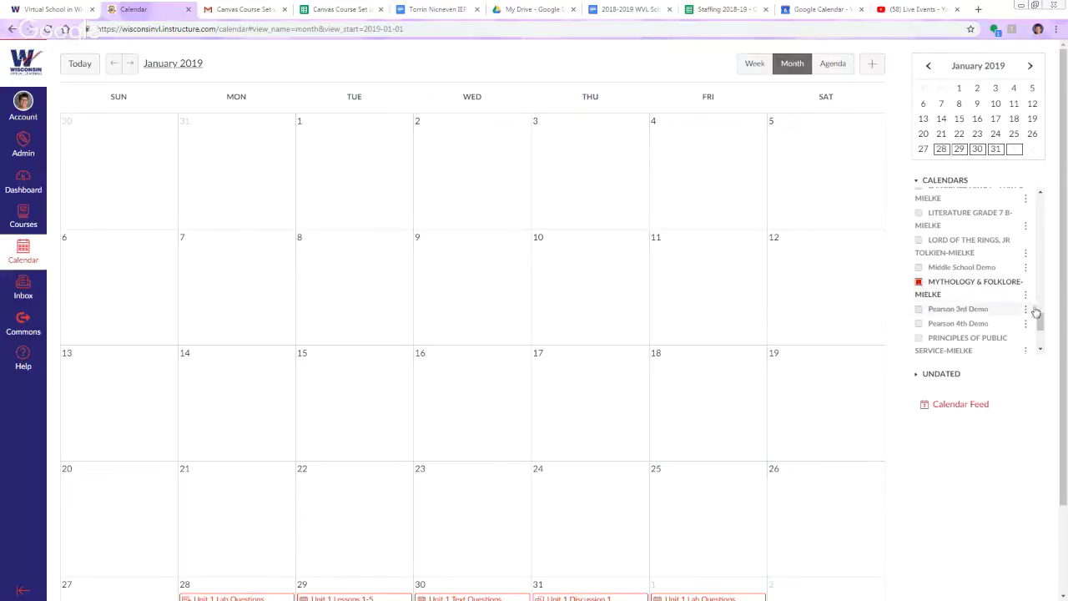
mouse_move(1035, 320)
left_mouse_down()
mouse_move(1041, 338)
mouse_move(1041, 313)
left_mouse_up()
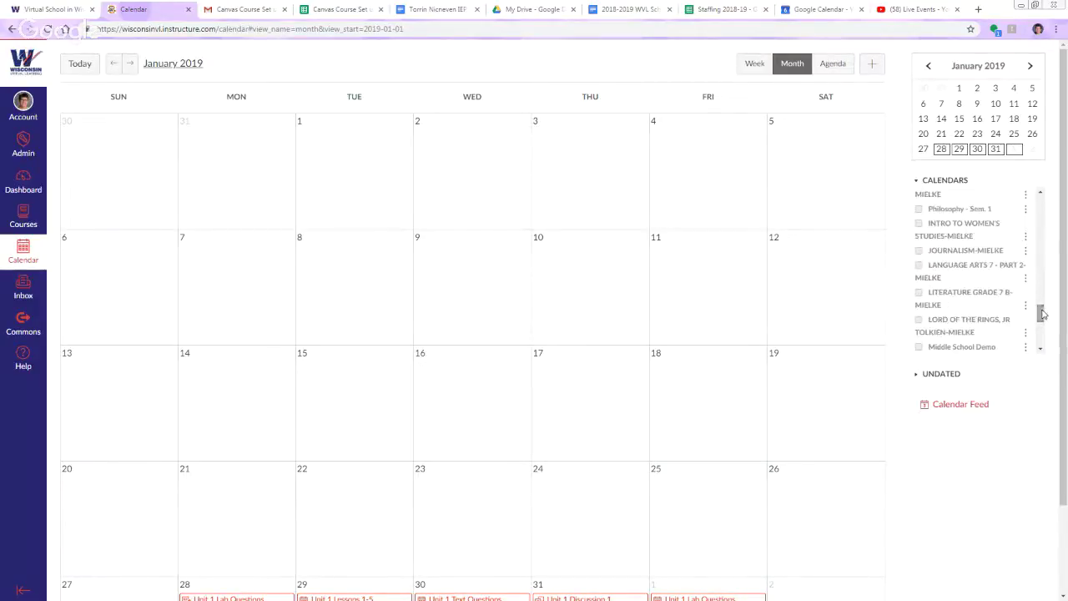
left_click(130, 65)
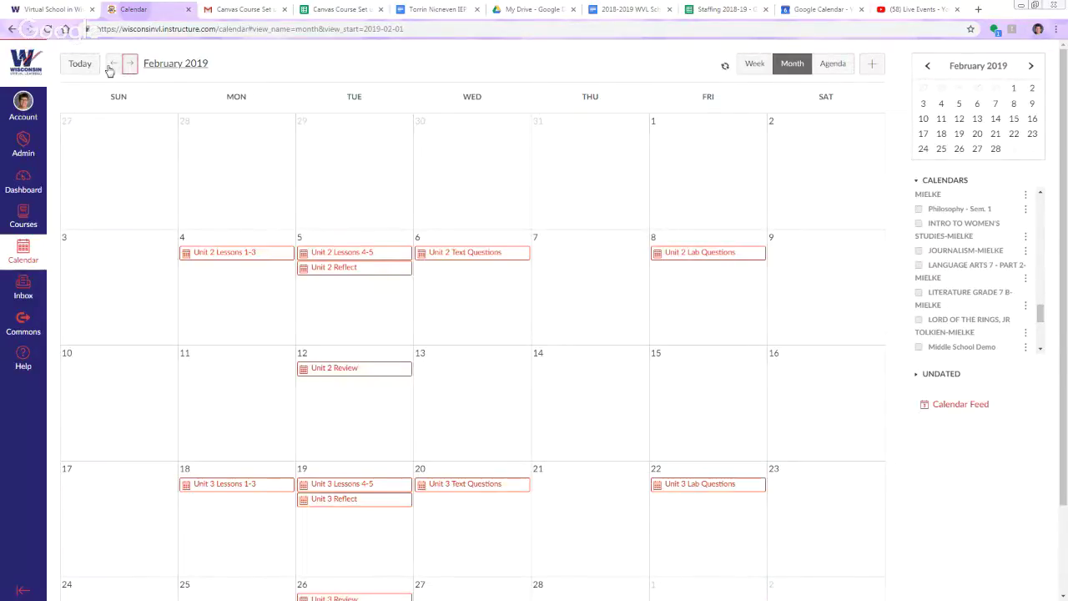
left_click(111, 65)
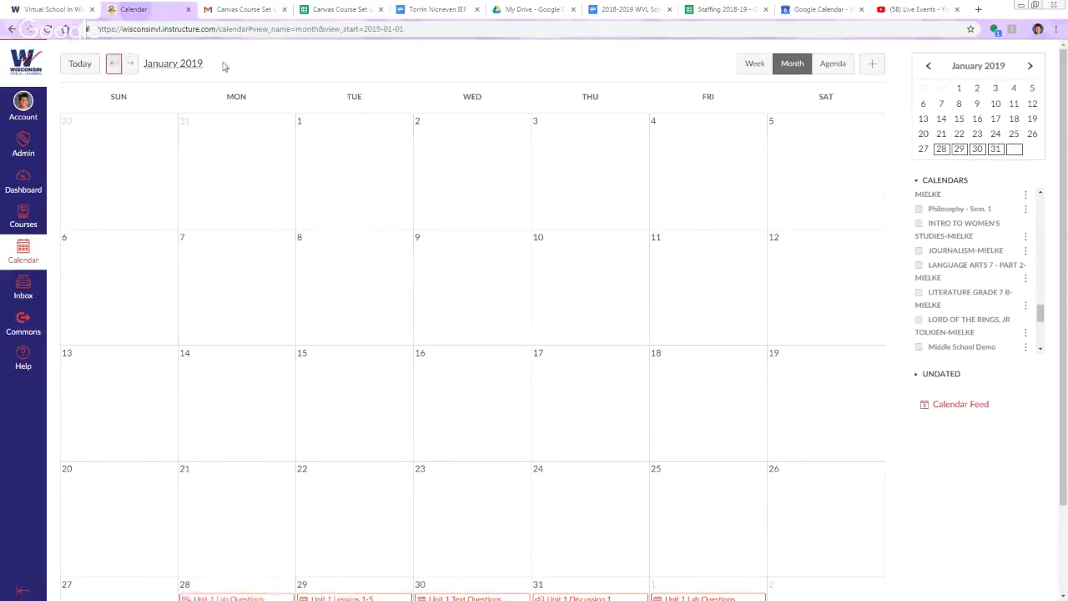
Move Unit 1 Lessons 1-5 to Jan 28, Text Questions to Jan 29, both dropboxes to Jan 30, Lab Questions to Jan 31, Discussion 1 to Feb 1.
scroll(1002, 317, "down", 2)
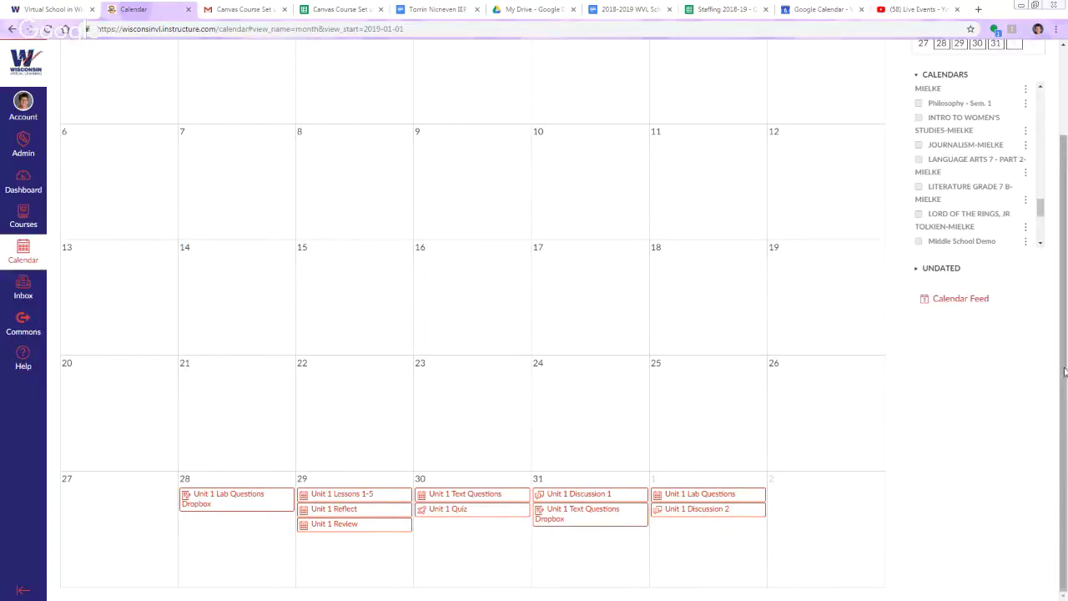
mouse_move(369, 497)
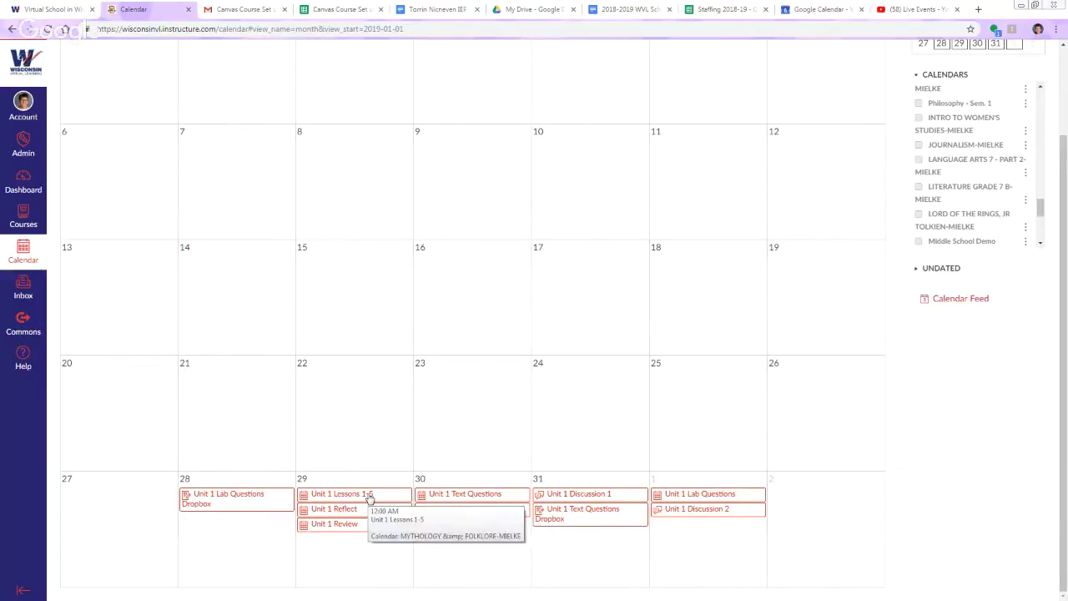
left_click_drag(370, 494, 252, 529)
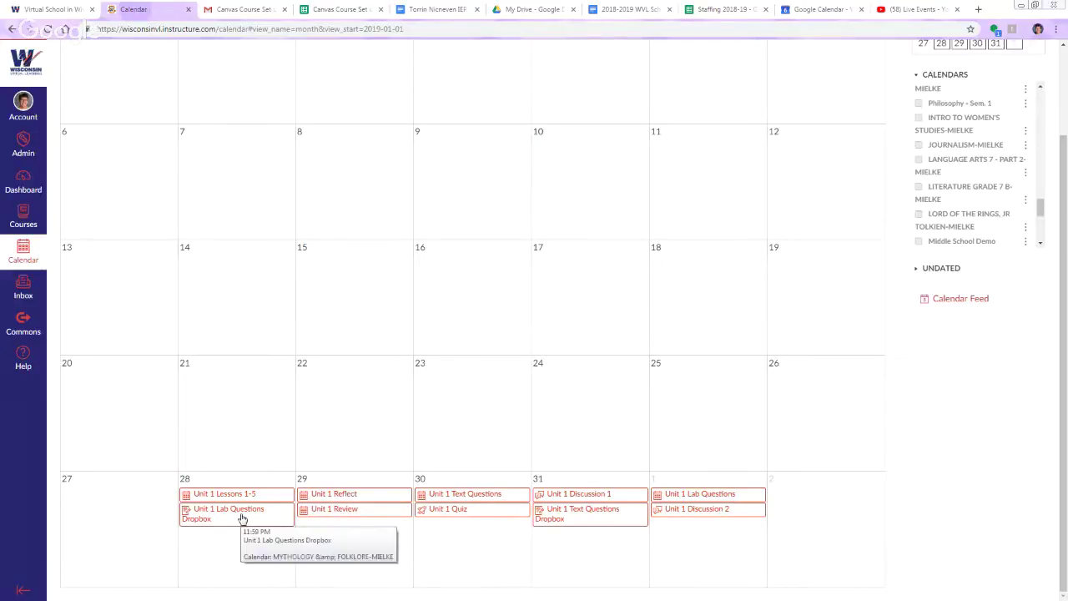
left_click_drag(242, 519, 478, 541)
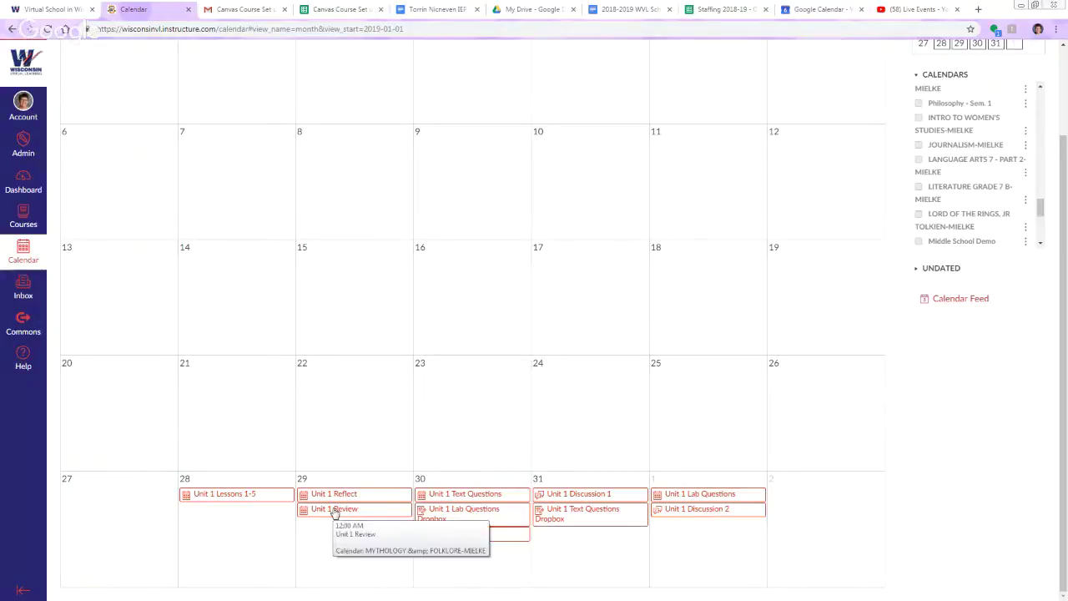
left_click_drag(457, 494, 340, 529)
left_click_drag(591, 499, 441, 542)
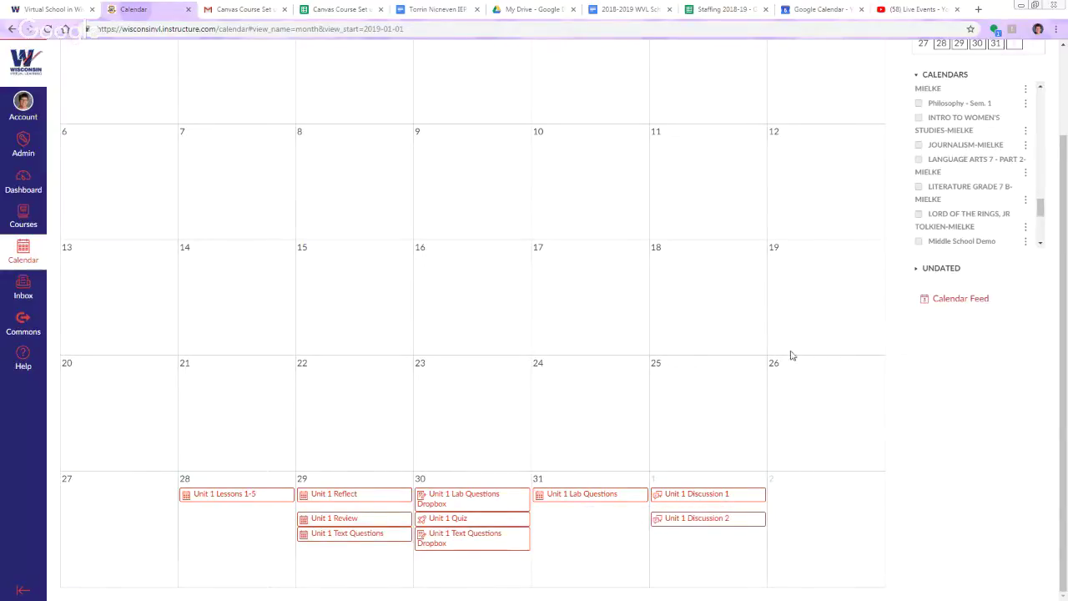
Check the details of the Unit 1 Lab Questions event and view the course calendar for February 2019.
left_click(588, 495)
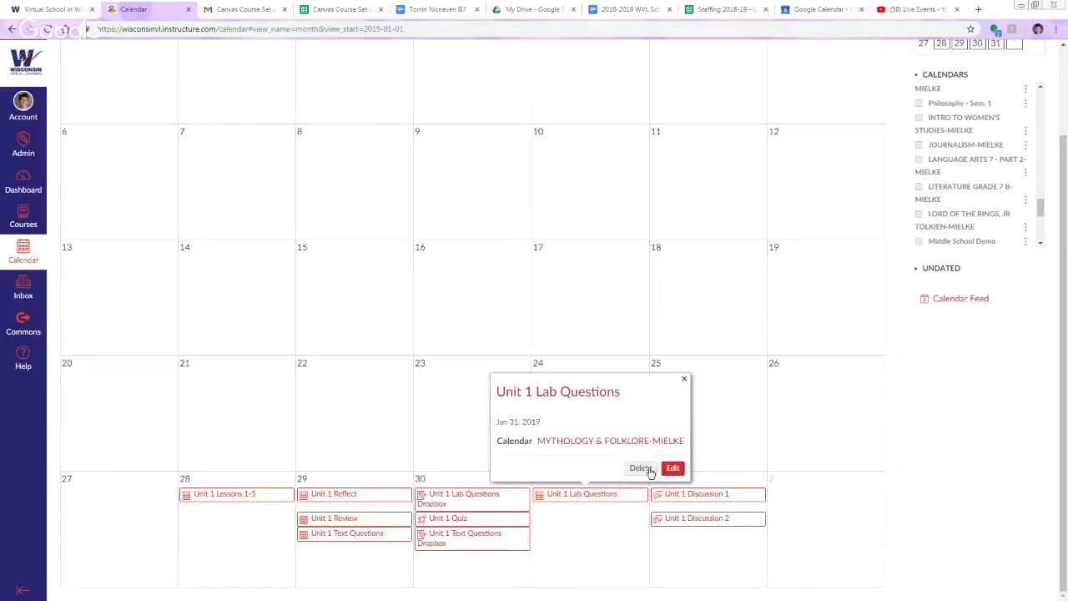
left_click(683, 379)
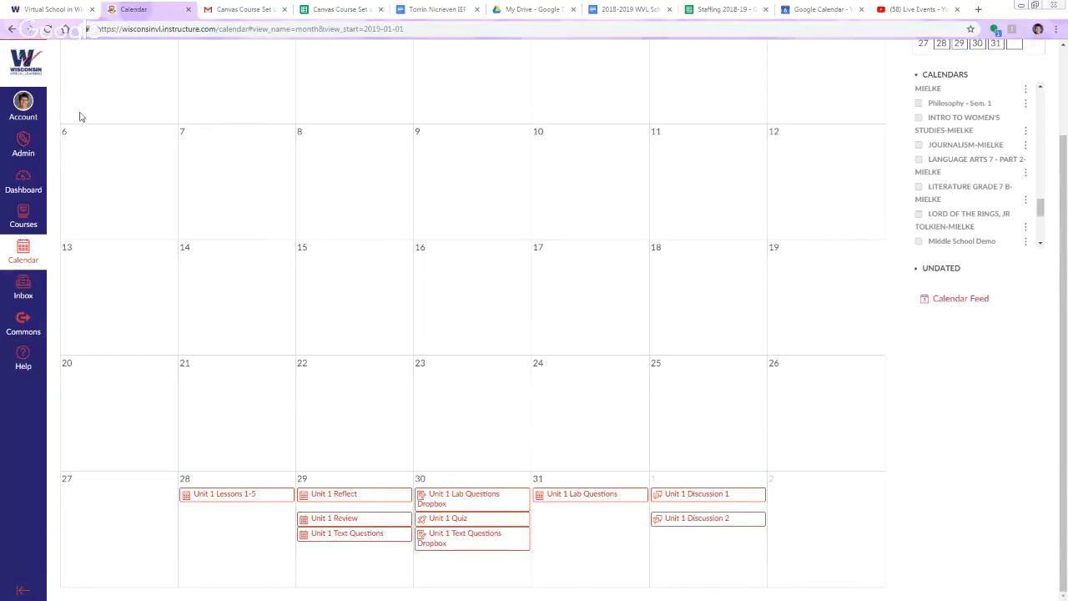
scroll(155, 68, "up", 2)
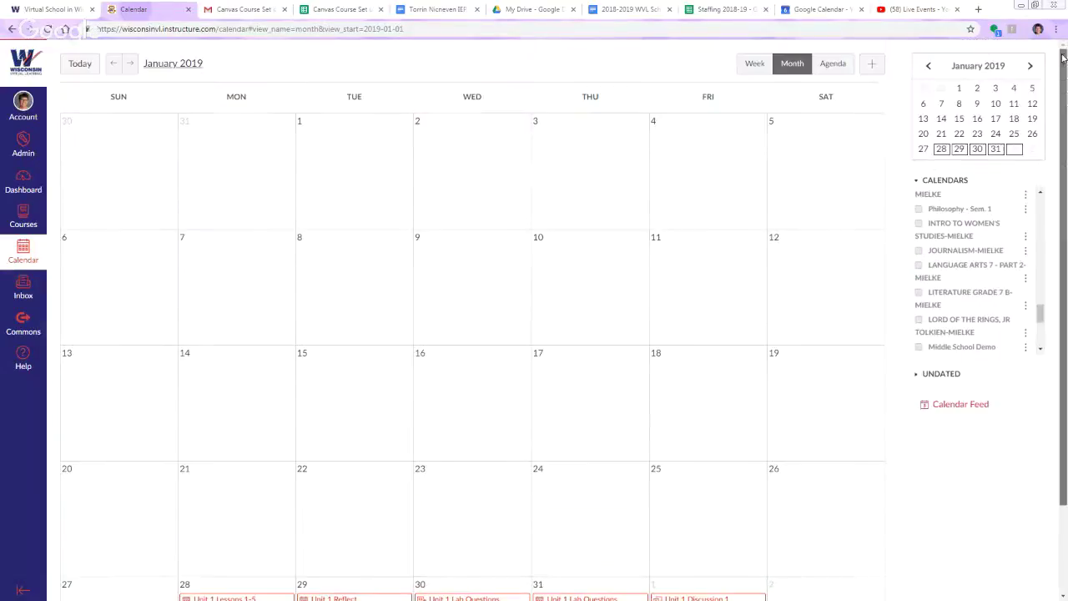
left_click(130, 63)
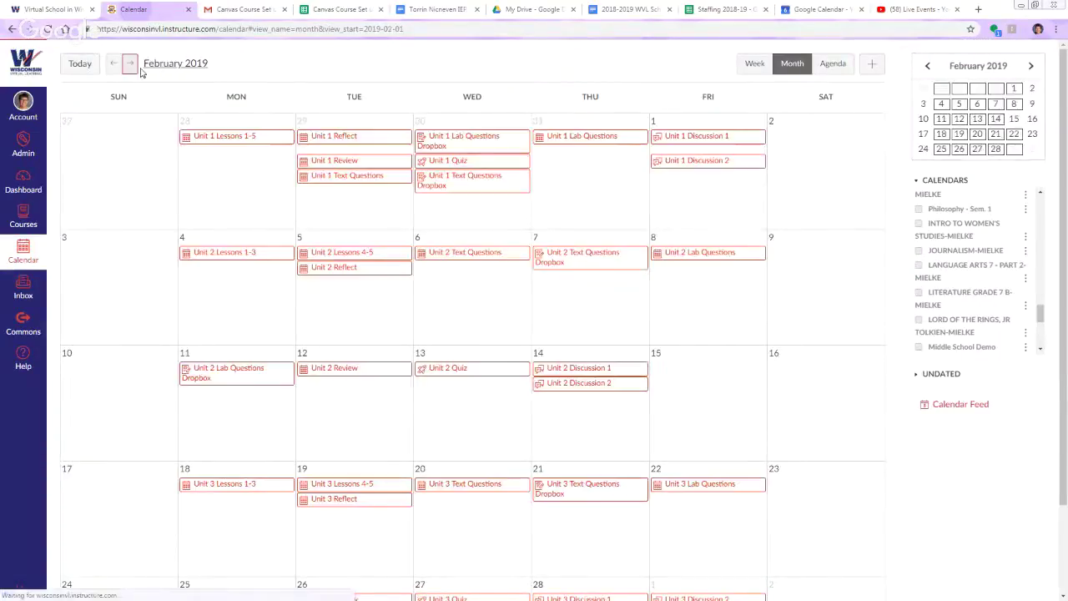